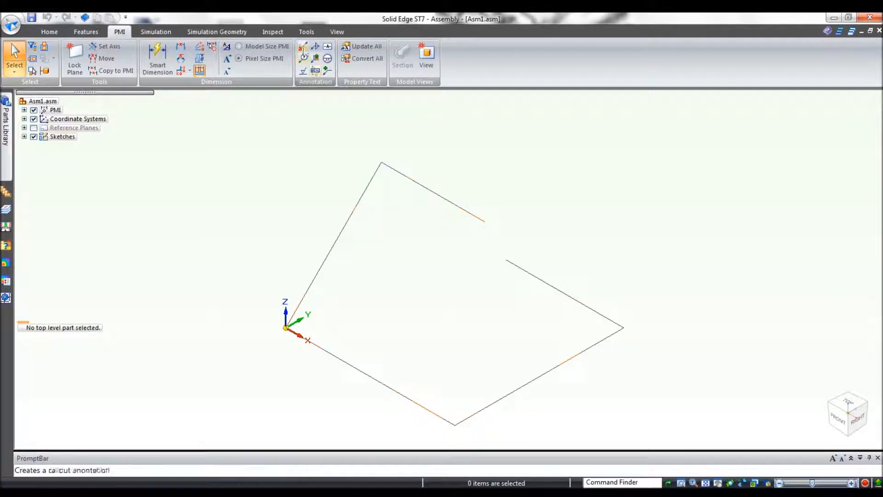
Open the XpresRoute environment for the assembly.
{"action": "left_click", "coordinate": [304, 33]}
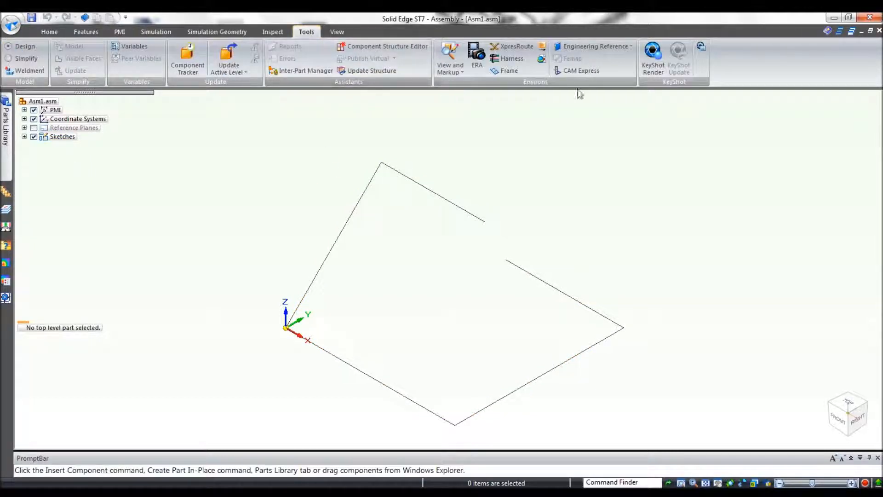
{"action": "left_click", "coordinate": [509, 47]}
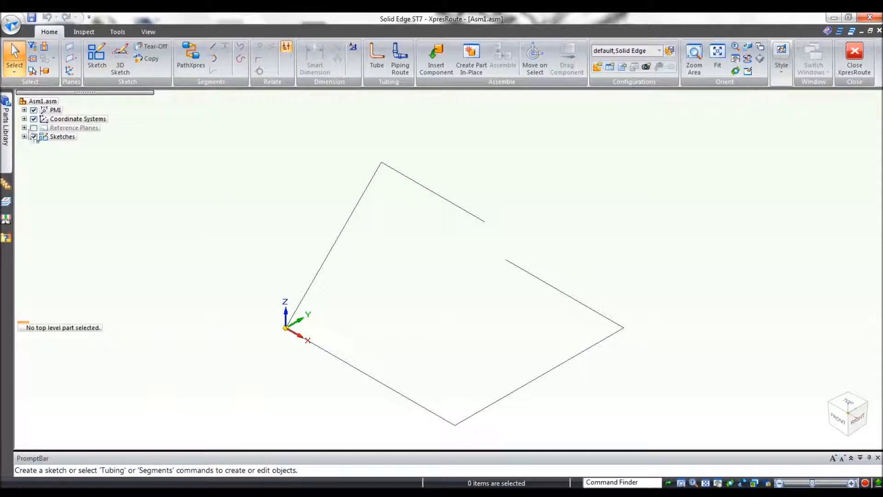
Display the Top, Right, Front and both three-point reference planes to examine them against the sketch, then hide the whole reference plane group.
{"action": "left_click", "coordinate": [24, 127]}
{"action": "left_click", "coordinate": [34, 128]}
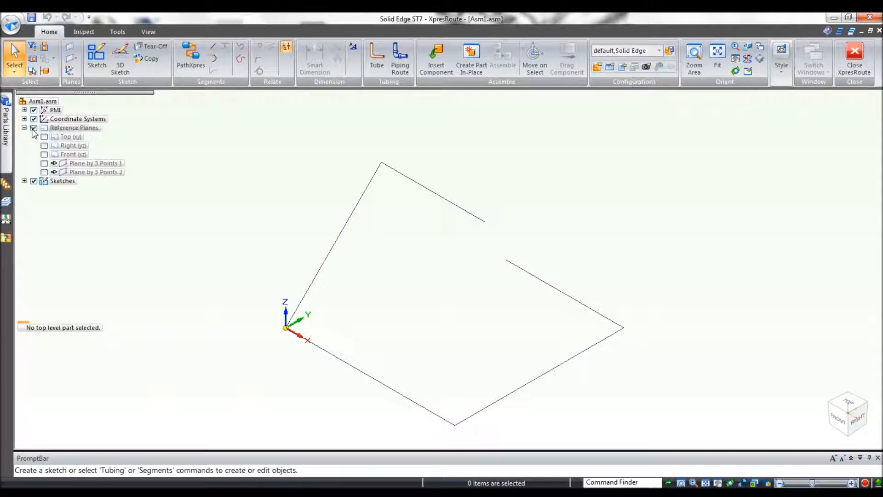
{"action": "left_click", "coordinate": [44, 136]}
{"action": "left_click", "coordinate": [45, 146]}
{"action": "left_click", "coordinate": [44, 154]}
{"action": "left_click", "coordinate": [44, 163]}
{"action": "left_click", "coordinate": [44, 171]}
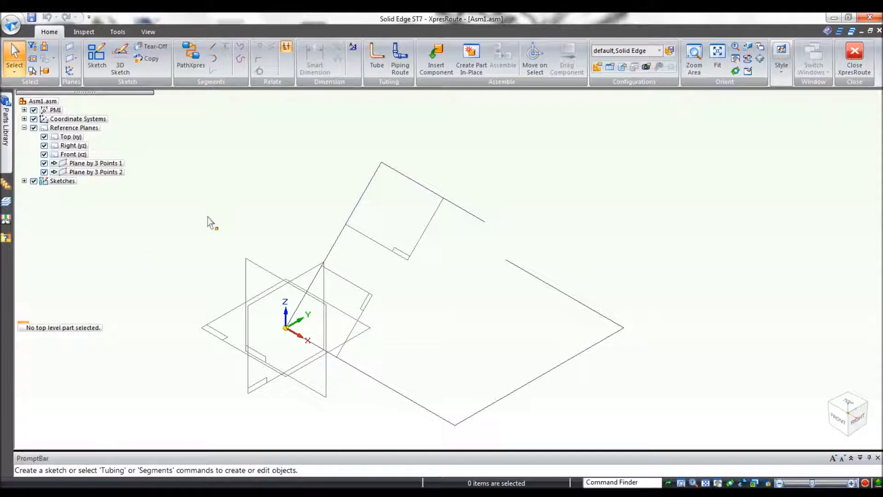
{"action": "mouse_move", "coordinate": [286, 221]}
{"action": "middle_mouse_down"}
{"action": "mouse_move", "coordinate": [237, 223]}
{"action": "mouse_move", "coordinate": [191, 239]}
{"action": "mouse_move", "coordinate": [177, 254]}
{"action": "mouse_move", "coordinate": [201, 315]}
{"action": "mouse_move", "coordinate": [248, 304]}
{"action": "mouse_move", "coordinate": [260, 271]}
{"action": "mouse_move", "coordinate": [202, 260]}
{"action": "mouse_move", "coordinate": [165, 274]}
{"action": "mouse_move", "coordinate": [248, 205]}
{"action": "mouse_move", "coordinate": [300, 201]}
{"action": "mouse_move", "coordinate": [280, 229]}
{"action": "middle_mouse_up"}
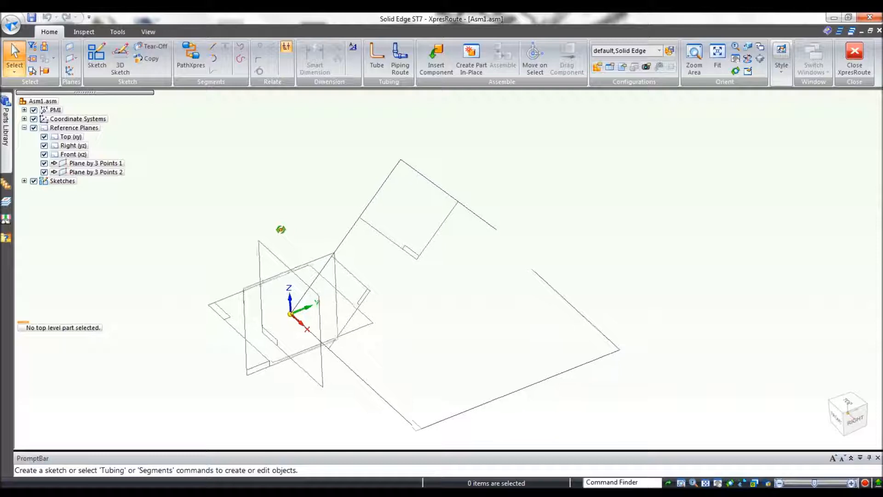
{"action": "left_click", "coordinate": [34, 127]}
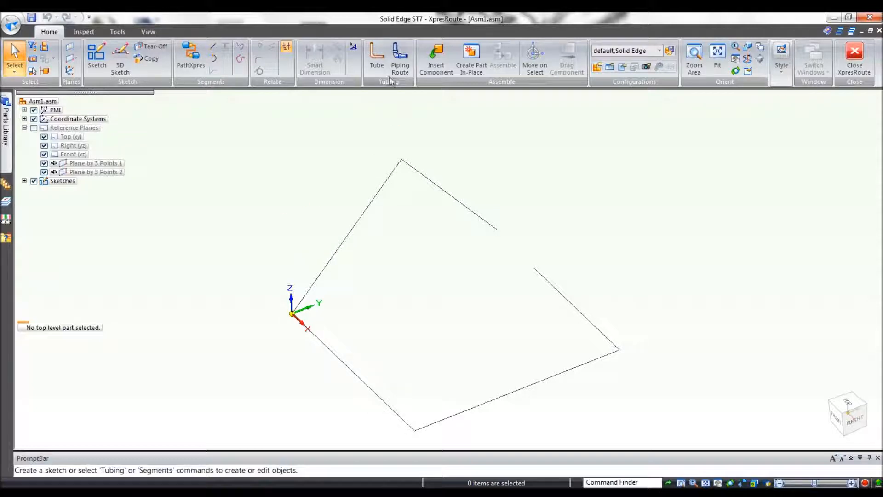
Start a Tube and set its part template to the ANSI Inch "ansi inch part.par".
{"action": "left_click", "coordinate": [372, 61]}
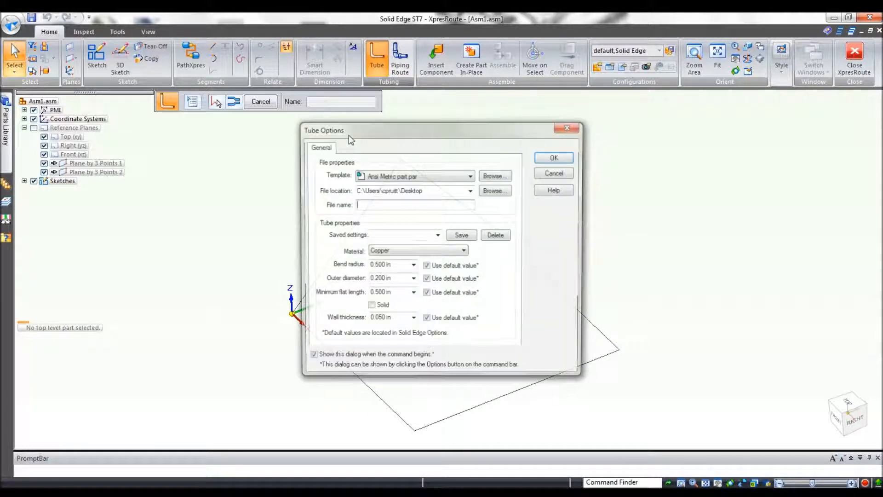
{"action": "left_click", "coordinate": [363, 204]}
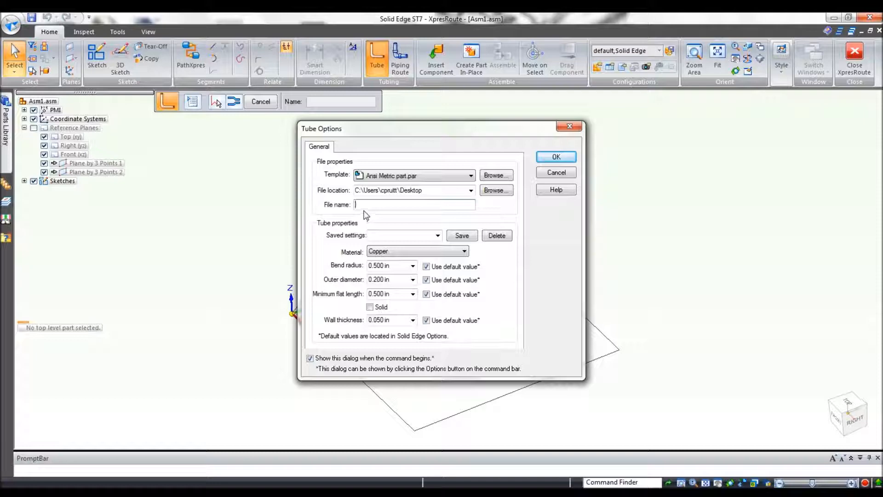
{"action": "left_click", "coordinate": [471, 175]}
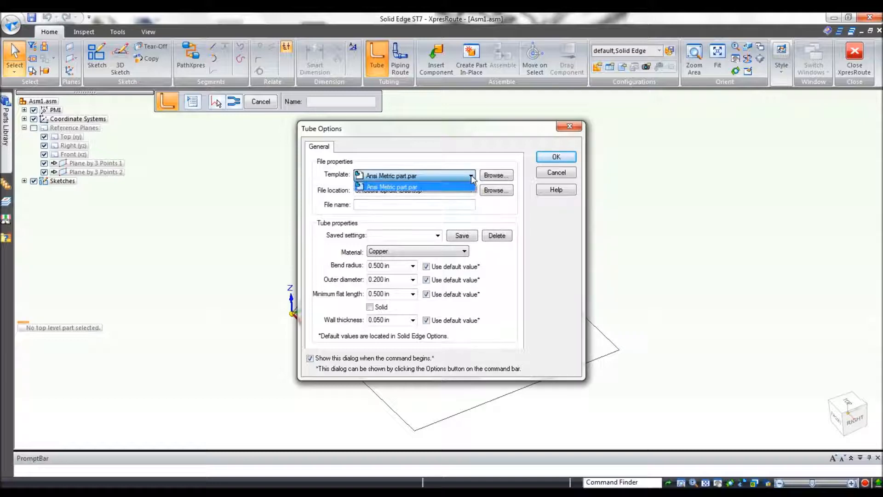
{"action": "left_click", "coordinate": [494, 175]}
{"action": "left_click", "coordinate": [495, 176]}
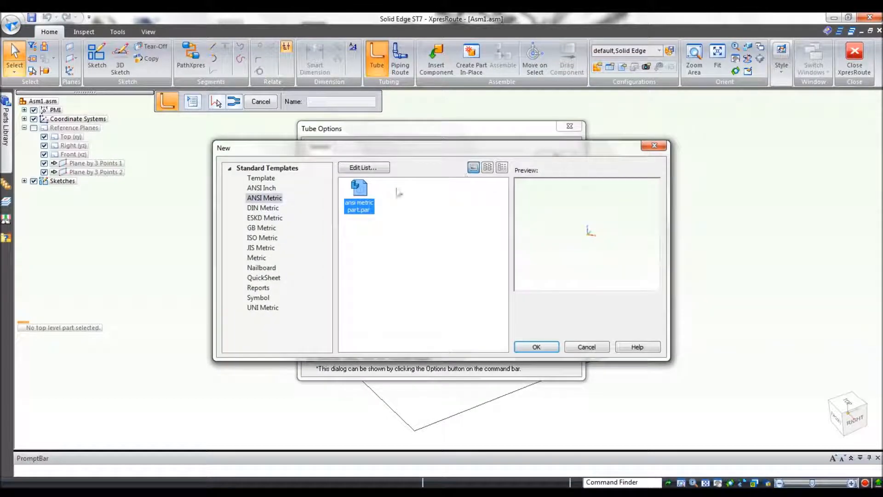
{"action": "left_click", "coordinate": [269, 188]}
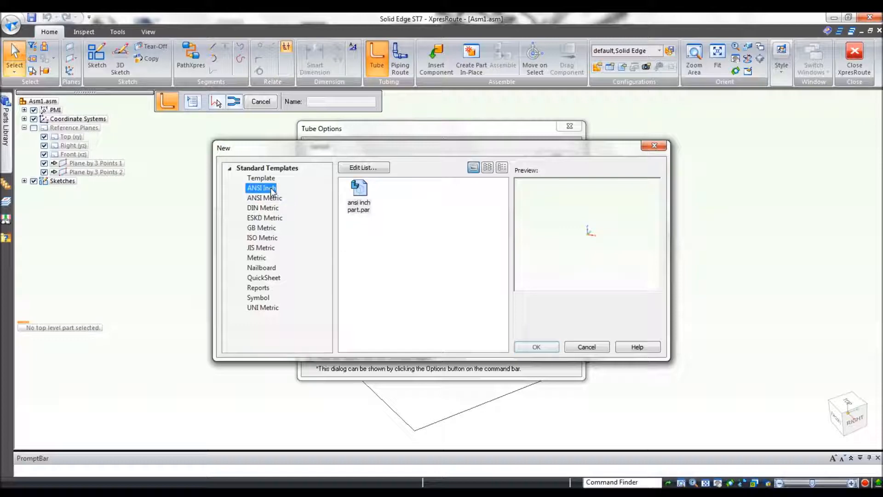
{"action": "left_click", "coordinate": [370, 202]}
{"action": "left_click", "coordinate": [536, 347]}
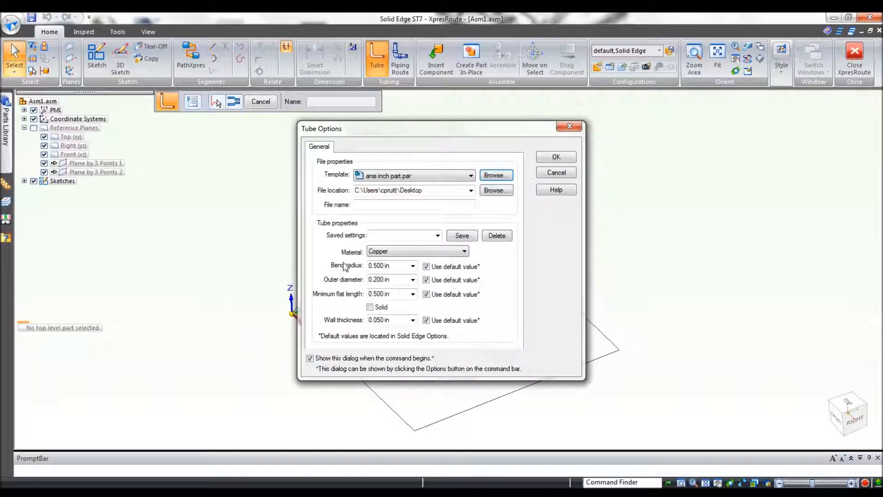
Override the default bend radius, outer diameter and minimum flat length, setting the bend radius to 3.000 in and the outer diameter to 0.750 in.
{"action": "left_click", "coordinate": [426, 266]}
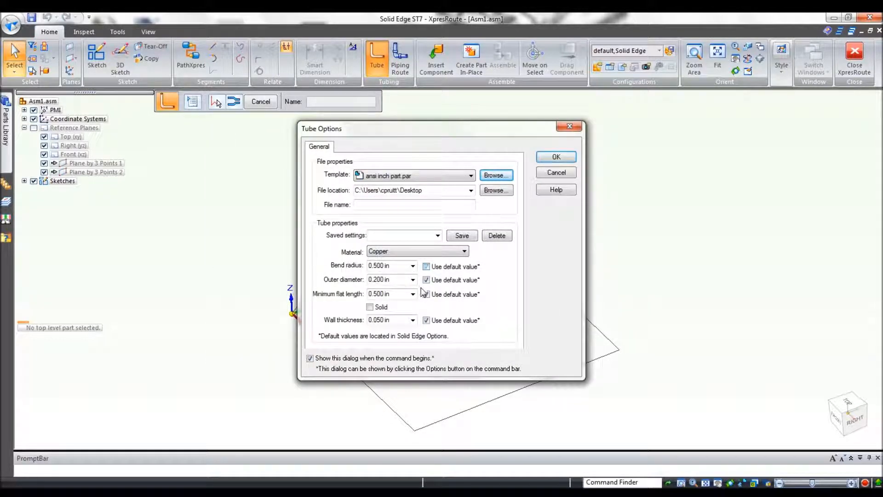
{"action": "left_click", "coordinate": [426, 280]}
{"action": "left_click", "coordinate": [426, 294]}
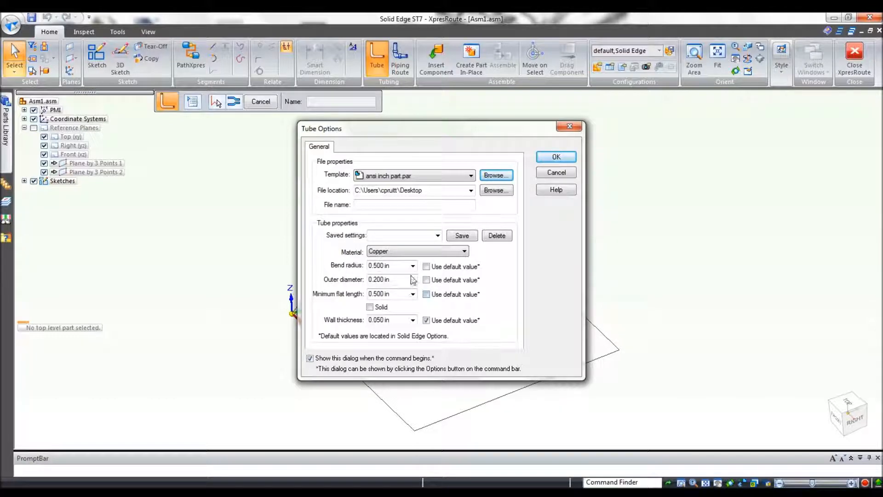
{"action": "left_click_drag", "start_coordinate": [406, 264], "coordinate": [349, 276]}
{"action": "type", "text": "3"}
{"action": "key", "text": "Tab"}
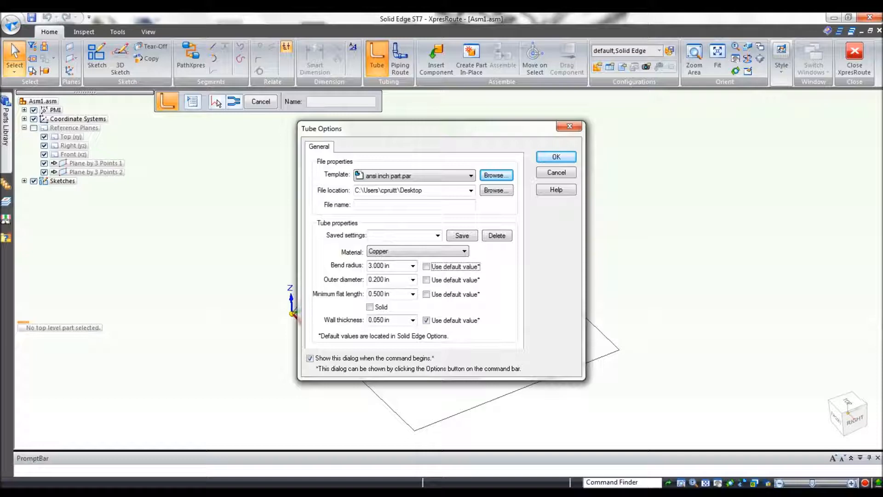
{"action": "key", "text": "Tab"}
{"action": "type", "text": ".7"}
{"action": "key", "text": "Tab"}
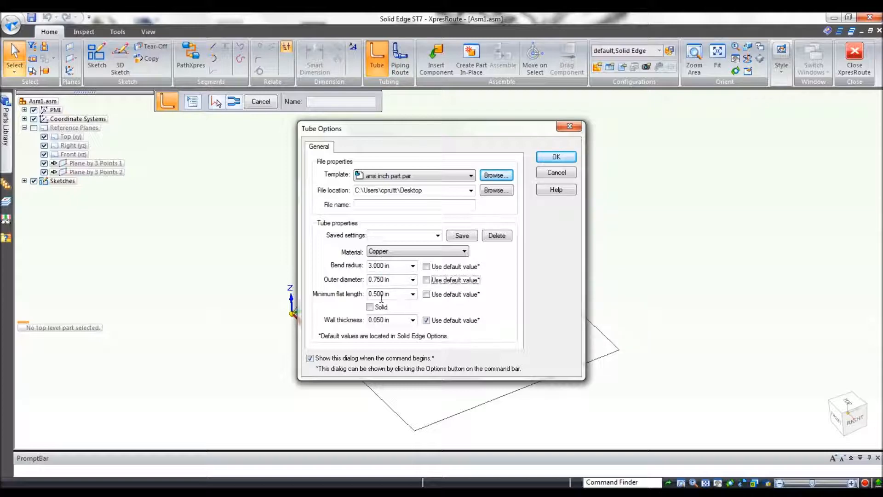
Override the default wall thickness of the tube and set it to 0.125 in.
{"action": "left_click", "coordinate": [397, 319]}
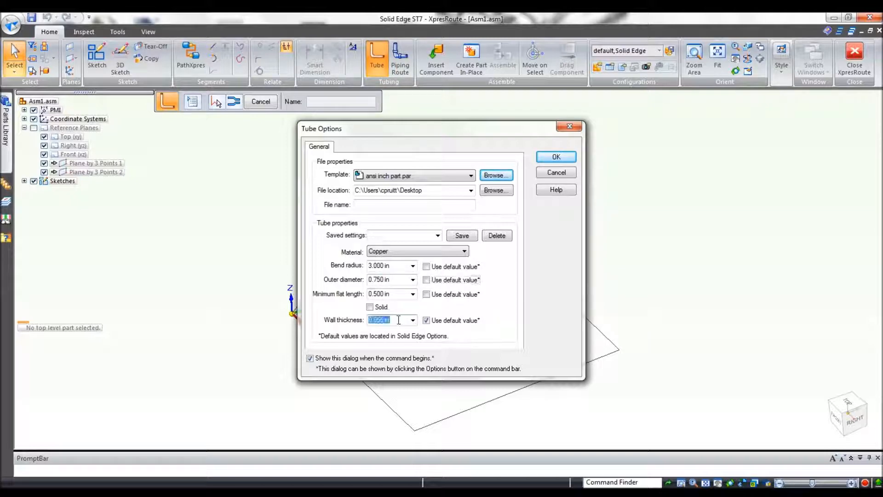
{"action": "type", "text": "1.125"}
{"action": "key", "text": "Tab"}
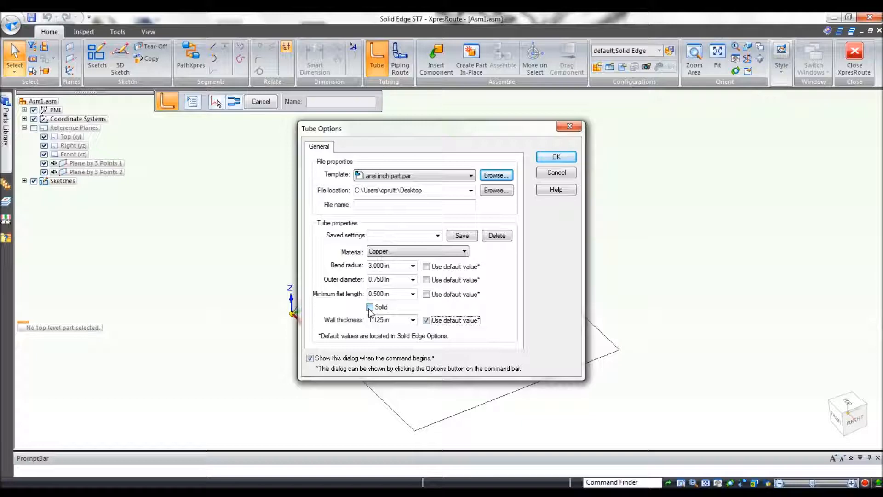
{"action": "left_click", "coordinate": [426, 321]}
{"action": "left_click_drag", "start_coordinate": [402, 324], "coordinate": [369, 320]}
{"action": "key", "text": "BackSpace"}
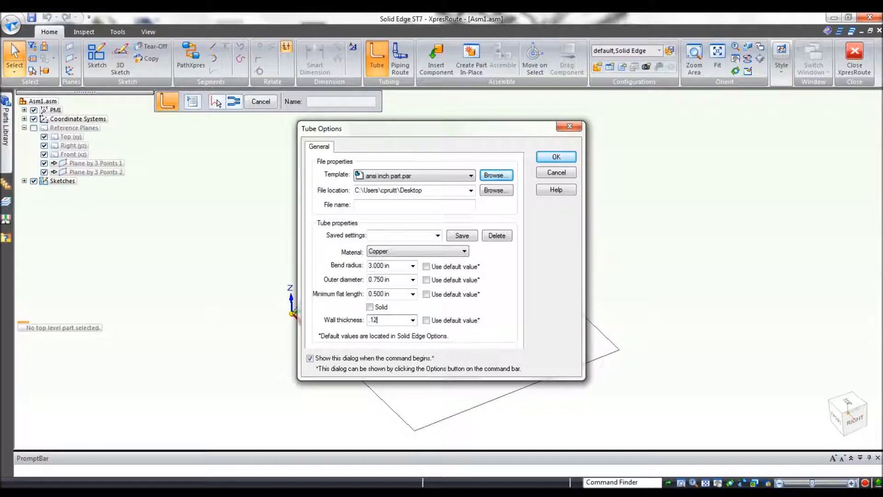
{"action": "key", "text": "Tab"}
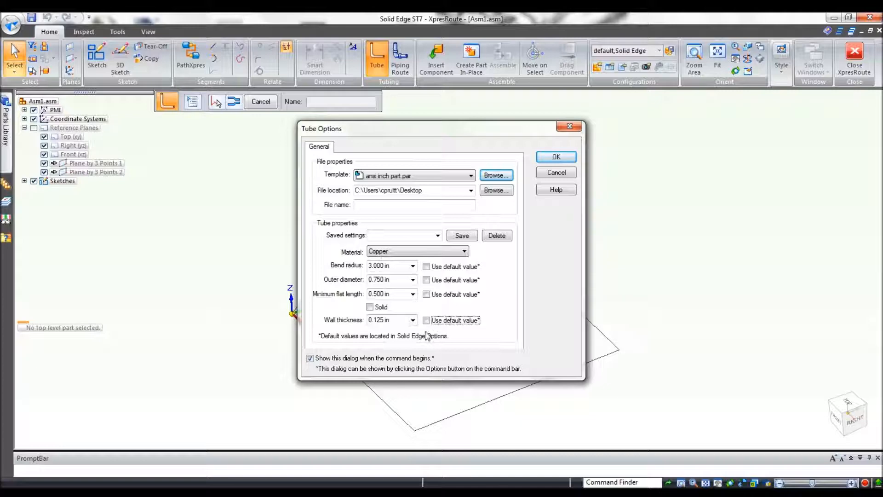
Name the tube file pipe2 and accept the tube options.
{"action": "left_click", "coordinate": [374, 203]}
{"action": "type", "text": "p"}
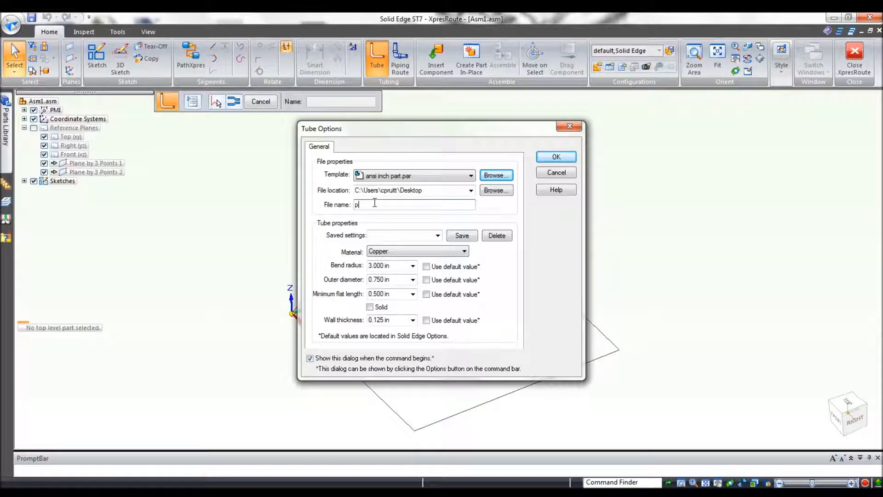
{"action": "key", "text": "Caps_Lock"}
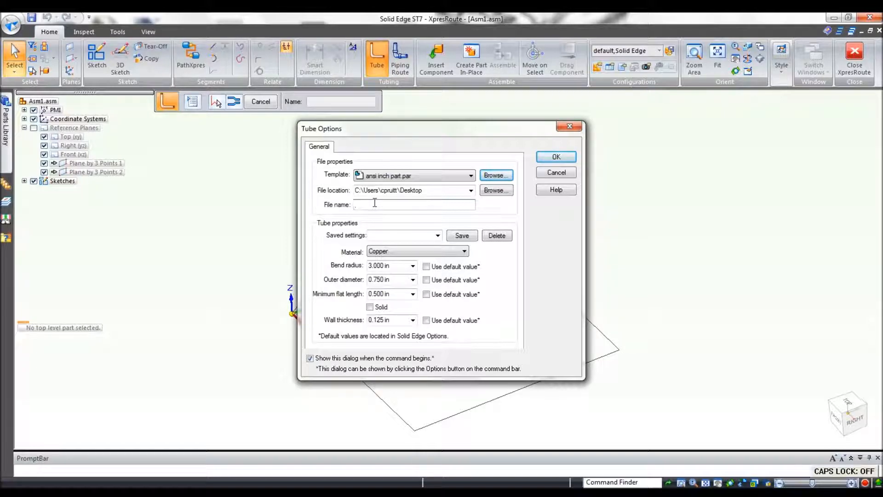
{"action": "type", "text": "ipe2"}
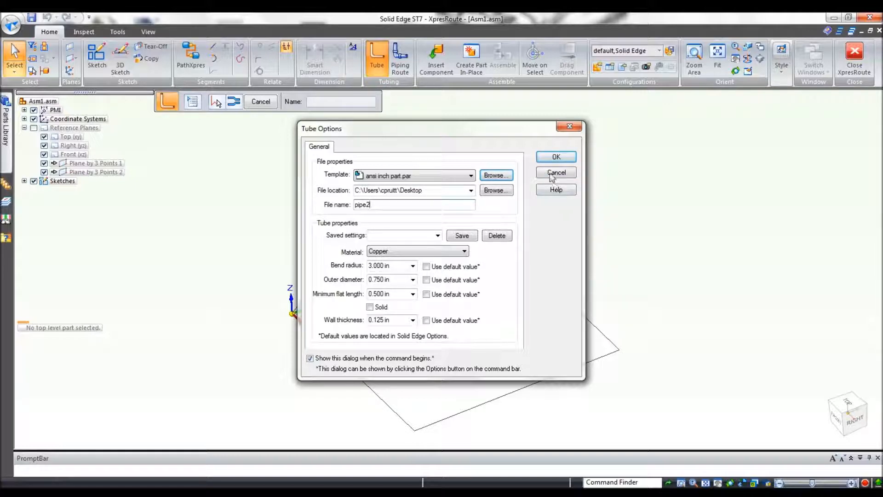
{"action": "left_click", "coordinate": [555, 158]}
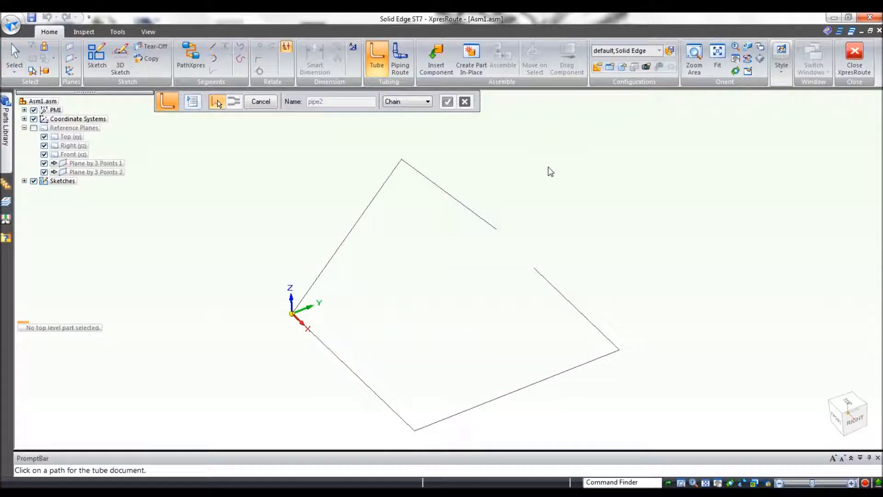
Create the tube along both connected sketch chains that form the open path.
{"action": "left_click", "coordinate": [562, 298]}
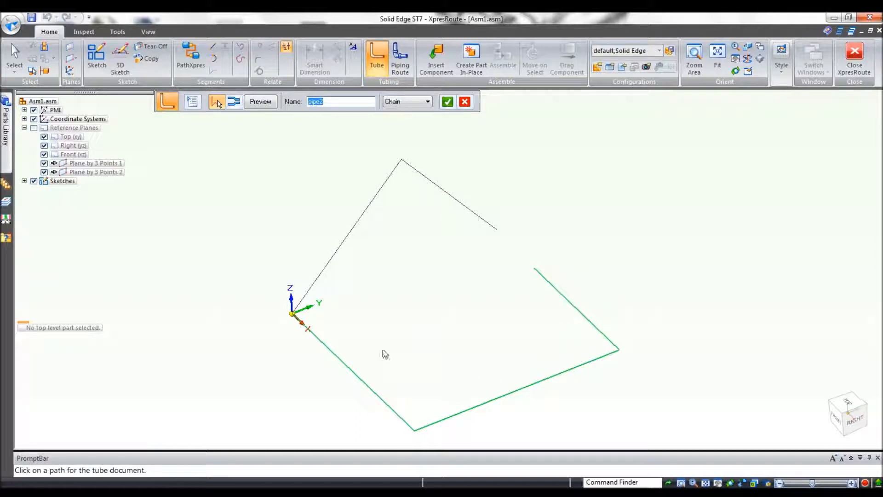
{"action": "left_click", "coordinate": [315, 282]}
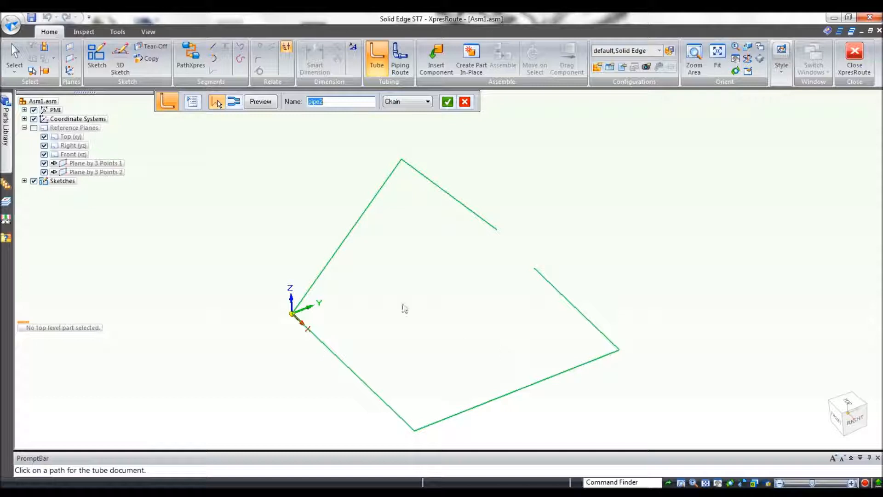
{"action": "left_click", "coordinate": [448, 102]}
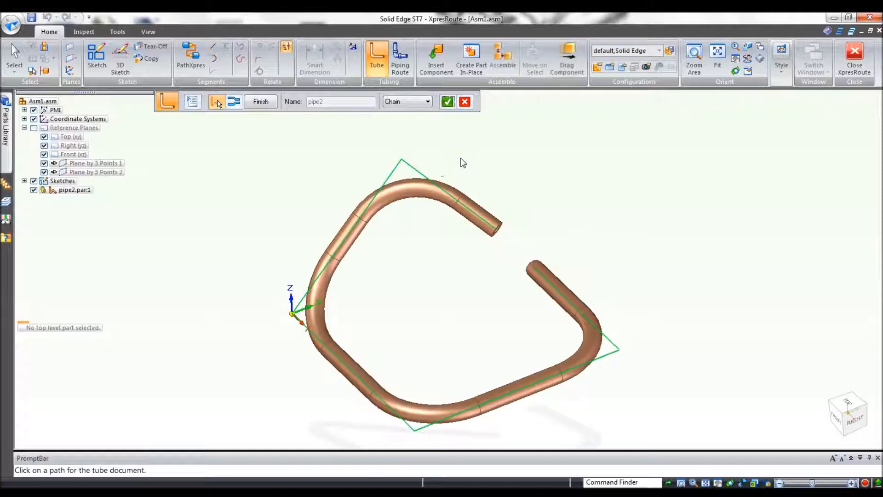
{"action": "left_click", "coordinate": [447, 102]}
{"action": "left_click", "coordinate": [568, 175]}
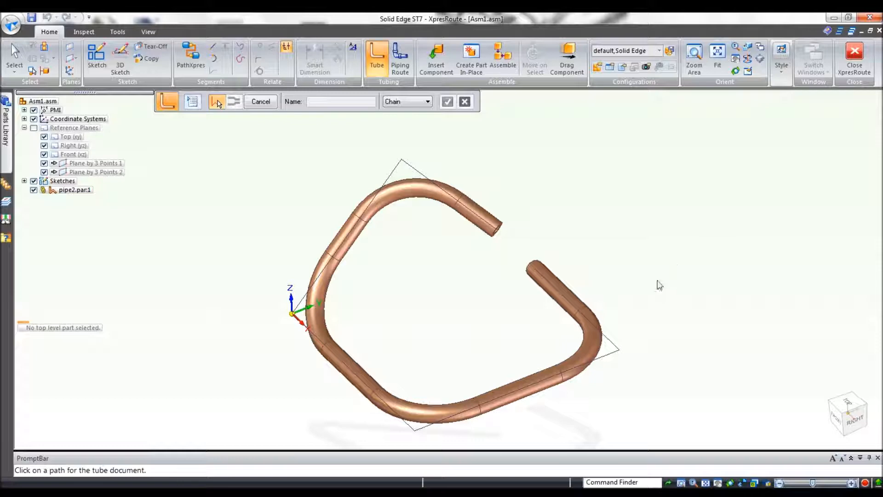
Switch off the display of each of the five reference planes and of the coordinate systems.
{"action": "middle_click_drag", "start_coordinate": [650, 283], "coordinate": [679, 293]}
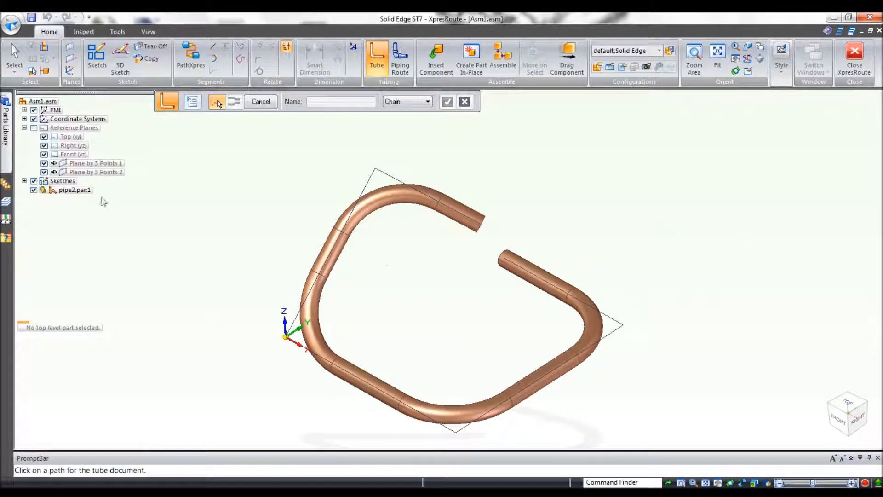
{"action": "left_click", "coordinate": [44, 137]}
{"action": "left_click", "coordinate": [44, 145]}
{"action": "left_click", "coordinate": [44, 154]}
{"action": "left_click", "coordinate": [44, 163]}
{"action": "left_click", "coordinate": [44, 172]}
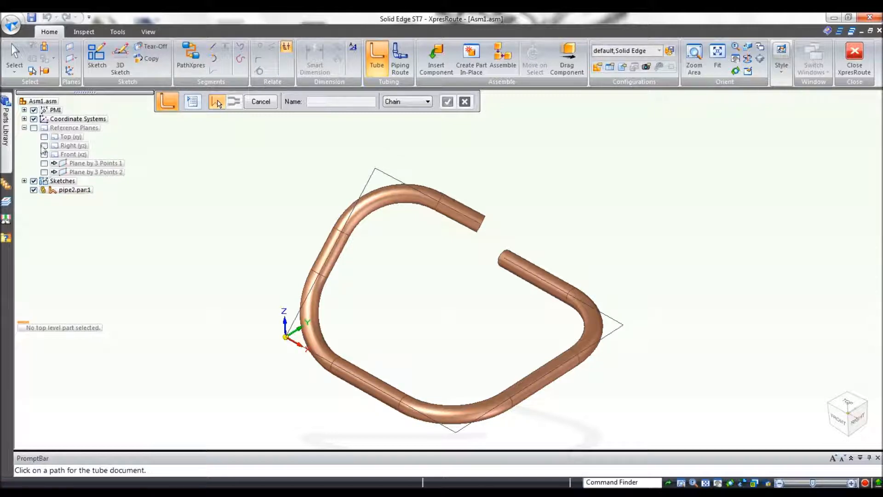
{"action": "left_click", "coordinate": [33, 119]}
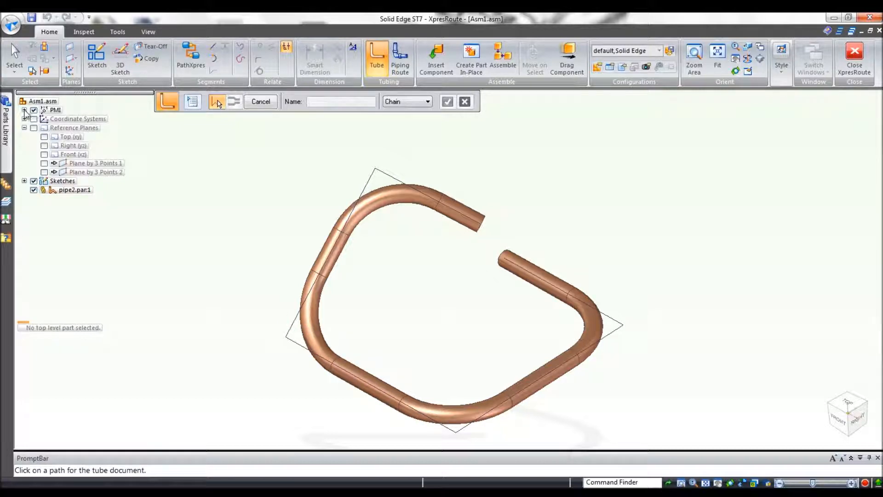
Exit the Tube command, then delete the PMI View model view and the reference plane Plane by 3 Points 2.
{"action": "left_click", "coordinate": [24, 110]}
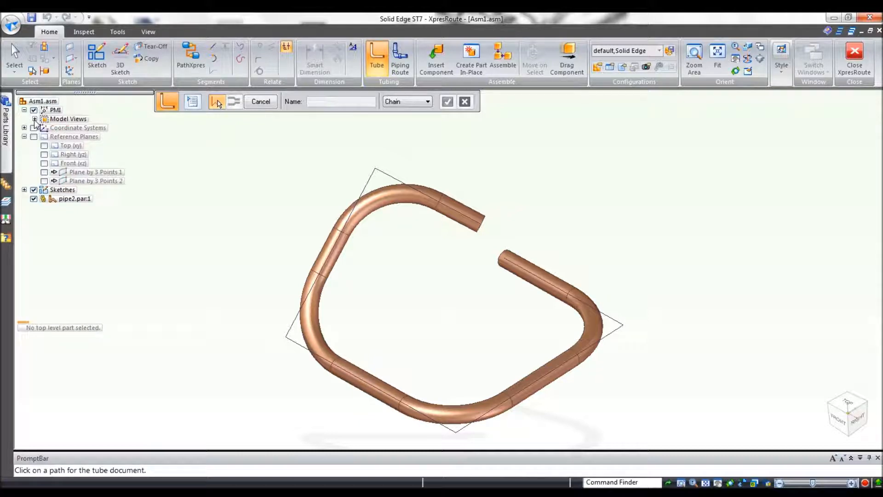
{"action": "left_click", "coordinate": [35, 118]}
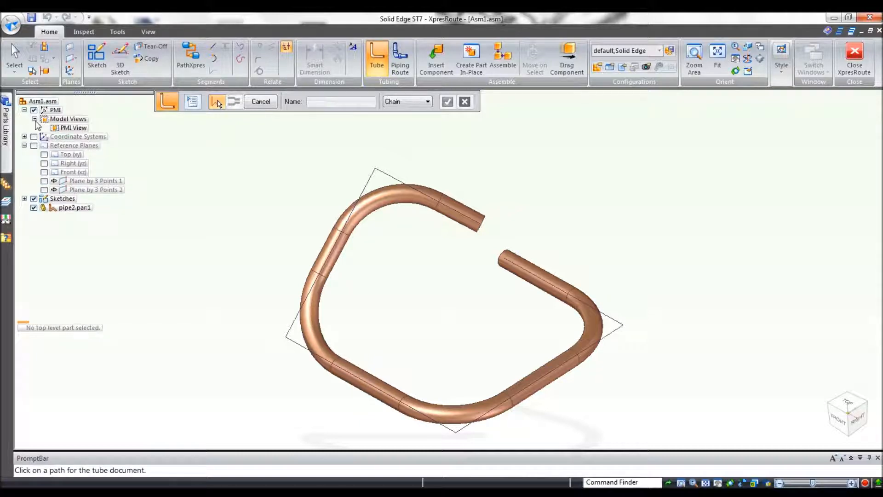
{"action": "key", "text": "Escape"}
{"action": "left_click", "coordinate": [83, 128]}
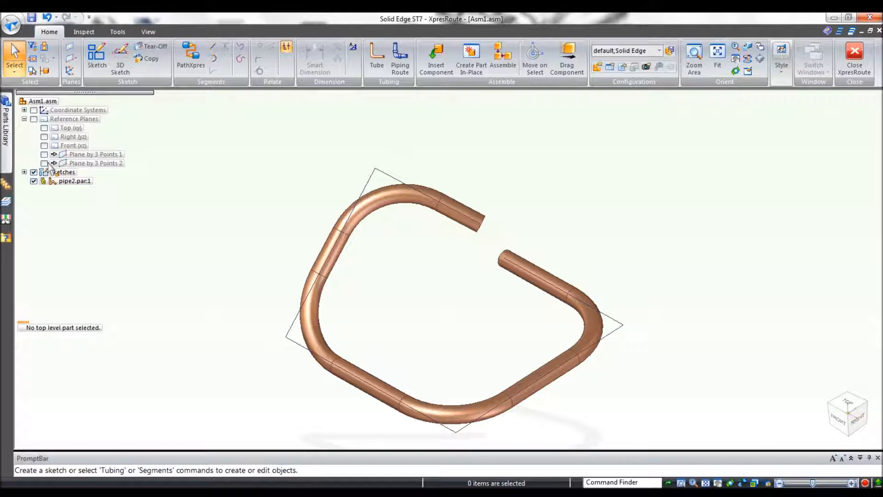
{"action": "left_click", "coordinate": [86, 163]}
{"action": "key", "text": "Delete"}
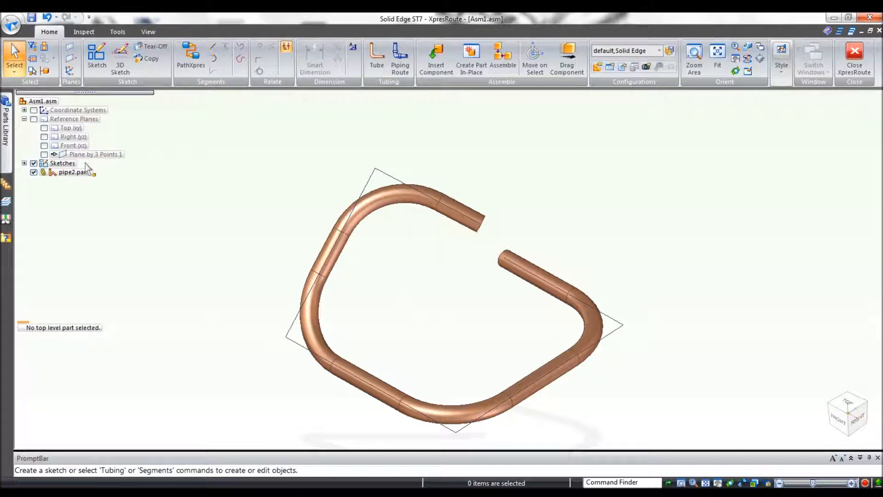
Delete the reference plane Plane by 3 Points 1 and hide the assembly's sketches.
{"action": "left_click", "coordinate": [86, 155]}
{"action": "key", "text": "Delete"}
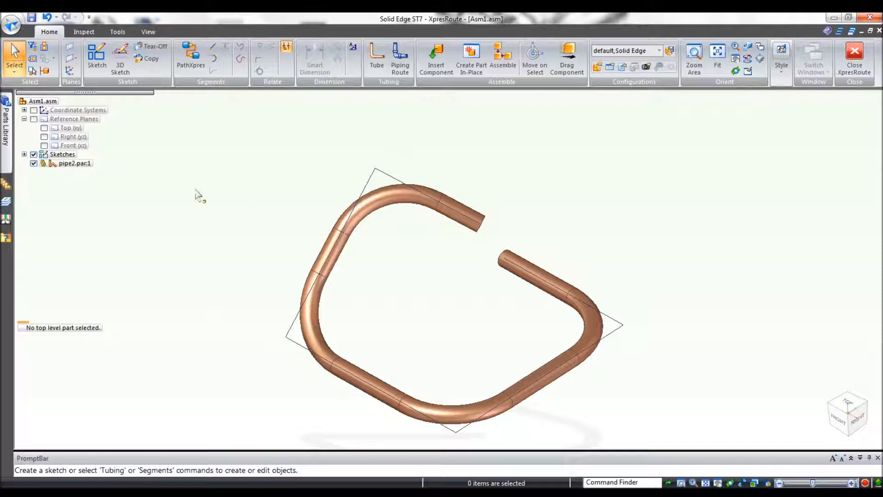
{"action": "left_click", "coordinate": [33, 154]}
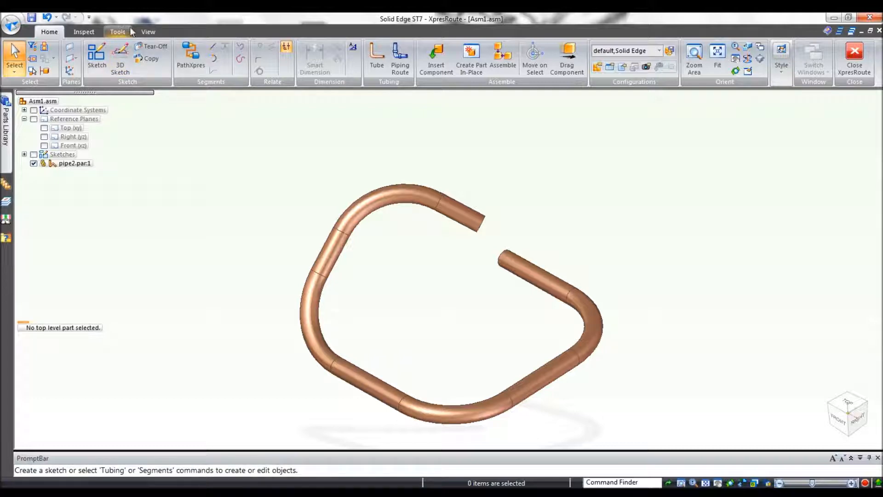
Close the XpresRoute environment and return to the assembly's PMI dimensioning commands.
{"action": "left_click", "coordinate": [855, 62]}
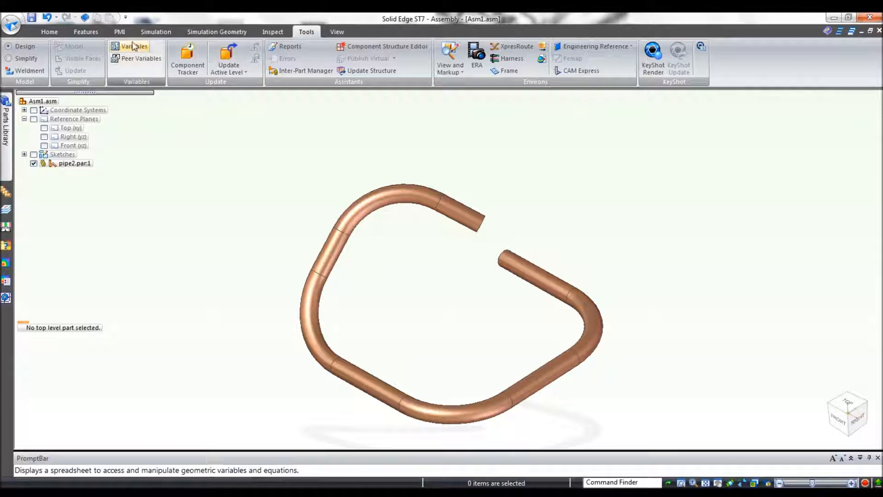
{"action": "left_click", "coordinate": [120, 32]}
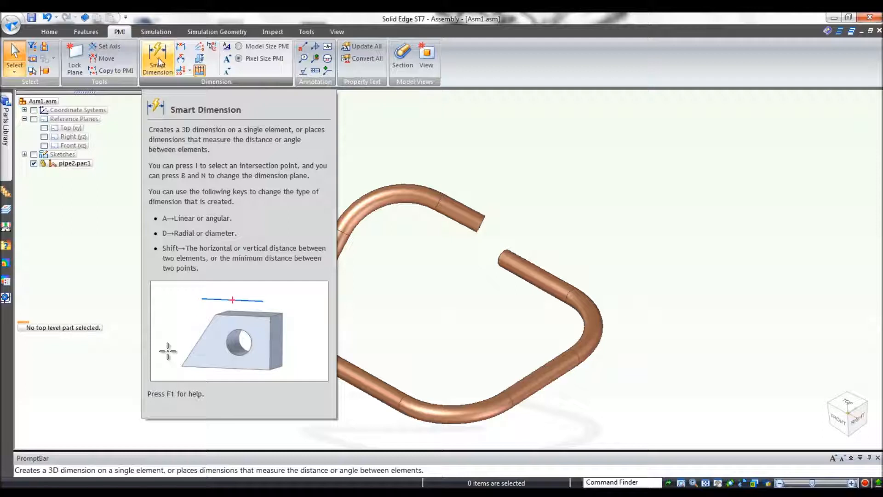
{"action": "left_click", "coordinate": [159, 57]}
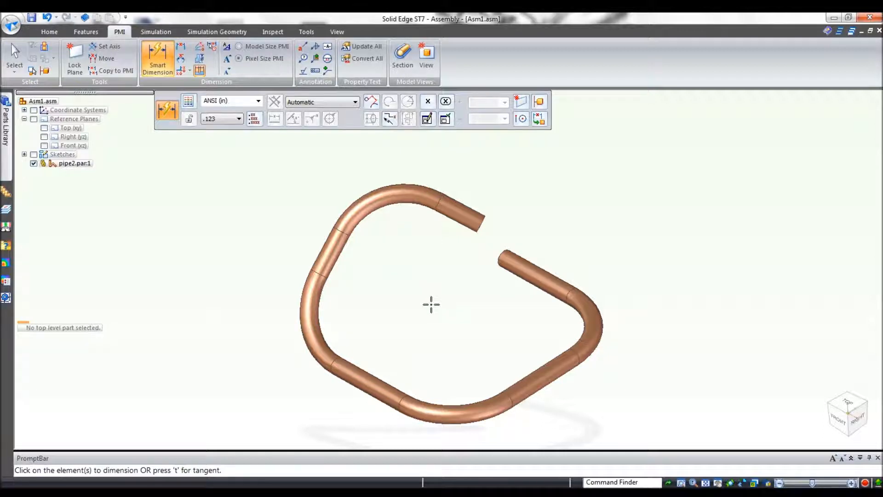
{"action": "left_click", "coordinate": [15, 58]}
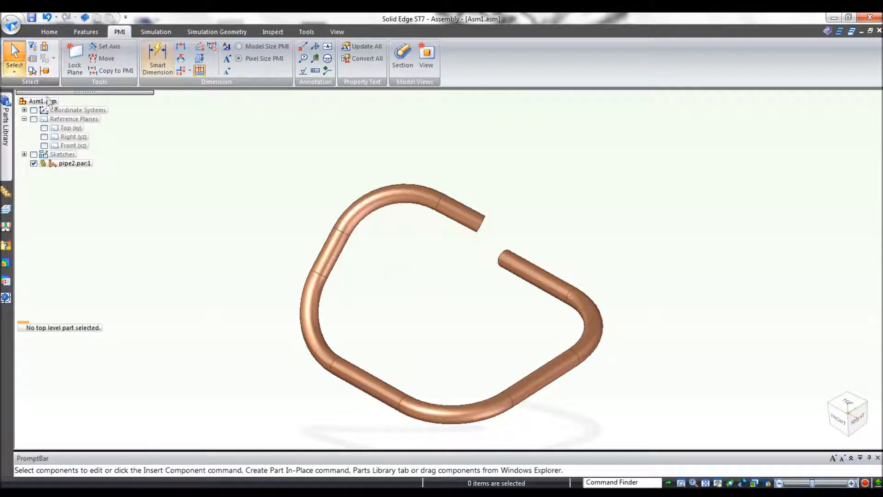
Show all center lines of the assembly components so the tube's centerline can be dimensioned.
{"action": "right_click", "coordinate": [258, 230]}
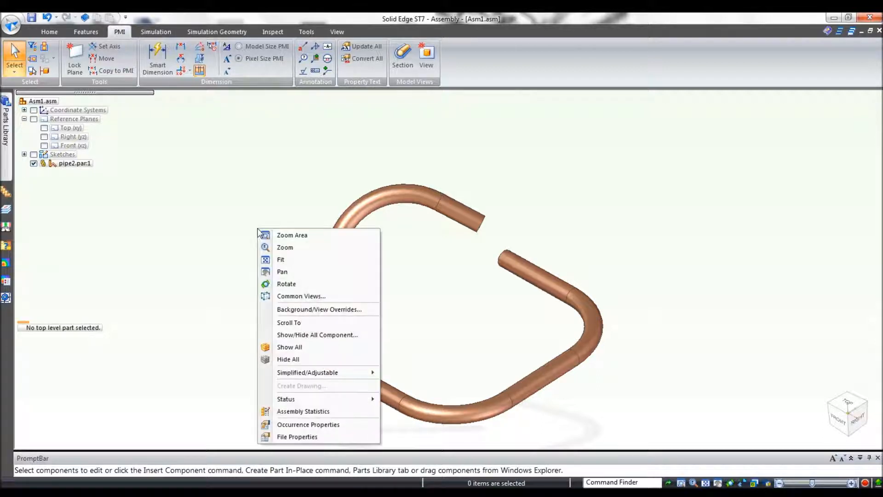
{"action": "left_click", "coordinate": [286, 336]}
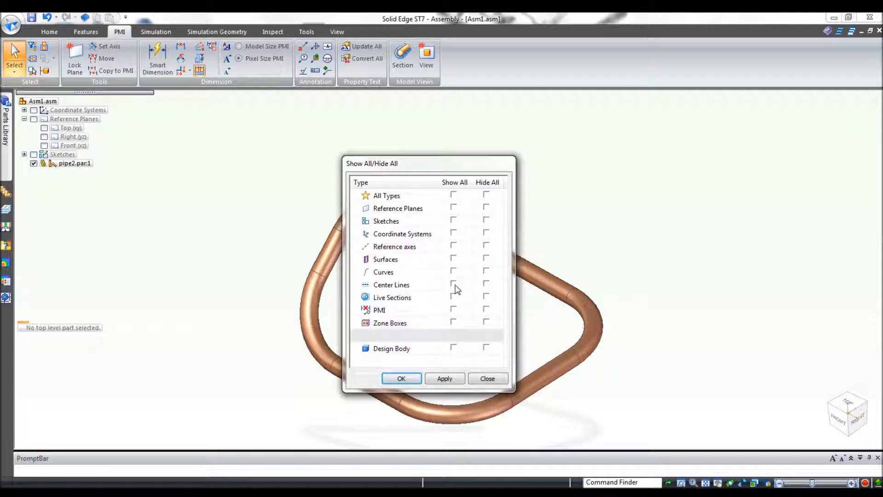
{"action": "left_click", "coordinate": [411, 378]}
{"action": "left_click", "coordinate": [520, 391]}
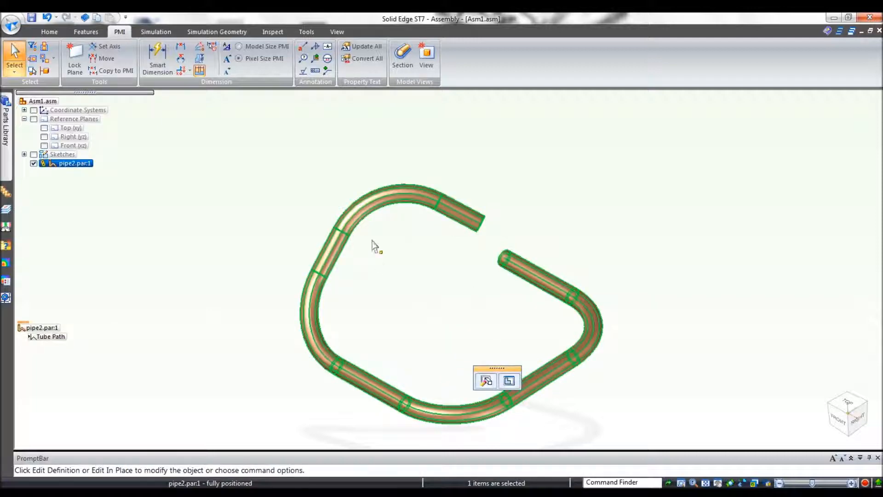
Add PMI length dimensions to the first straight tube segment at the front open end and to the second straight segment.
{"action": "left_click", "coordinate": [166, 64]}
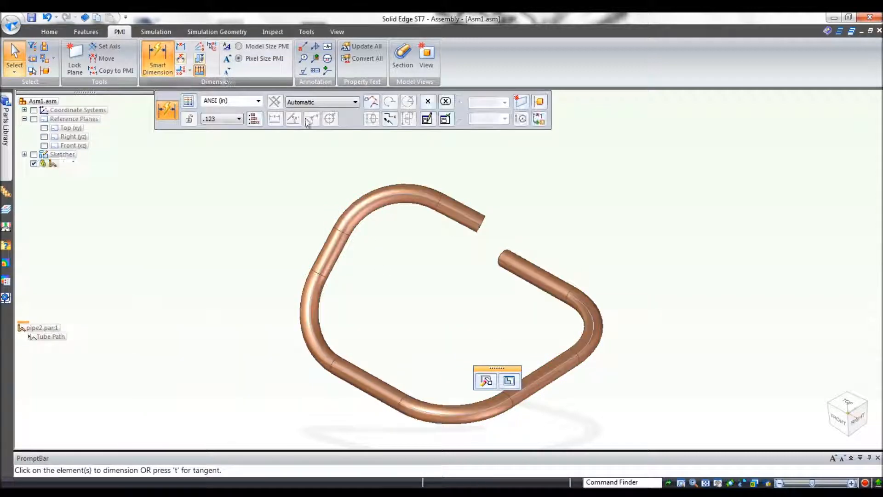
{"action": "left_click", "coordinate": [516, 268]}
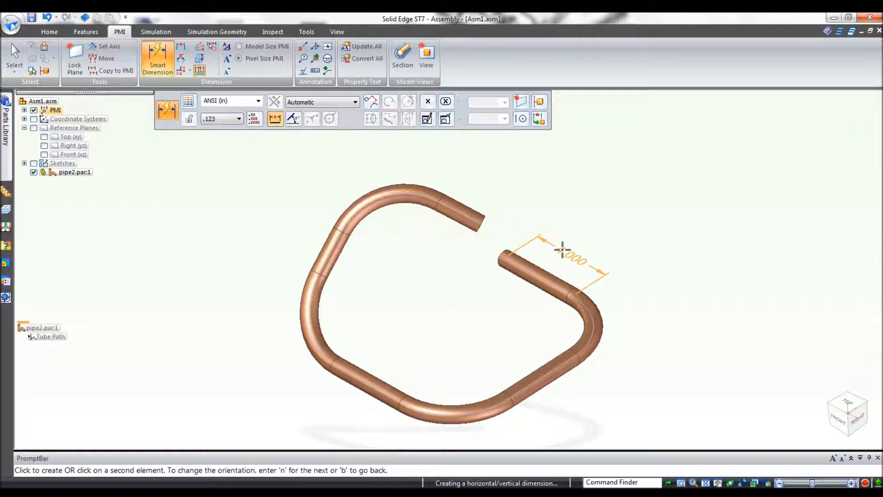
{"action": "left_click", "coordinate": [563, 250]}
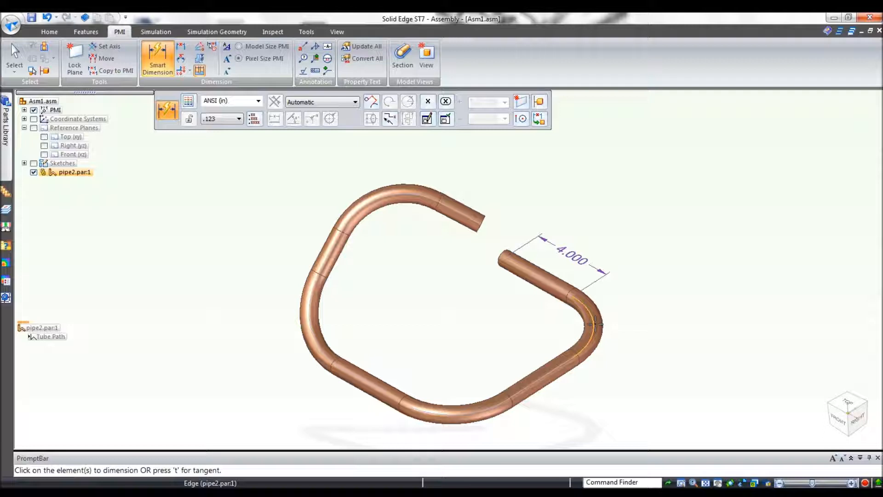
{"action": "left_click", "coordinate": [563, 363]}
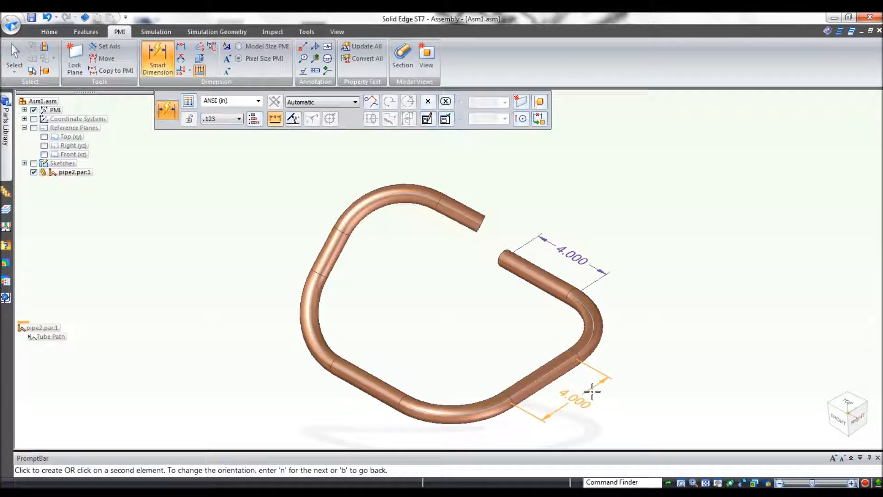
{"action": "left_click", "coordinate": [594, 388]}
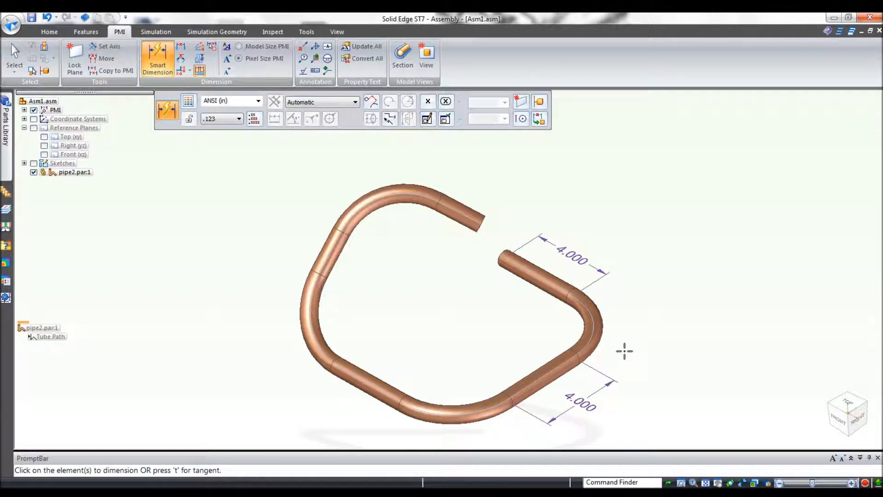
Add an arc-length PMI dimension to the centerline of the bend between the two dimensioned straight segments.
{"action": "left_click", "coordinate": [597, 324]}
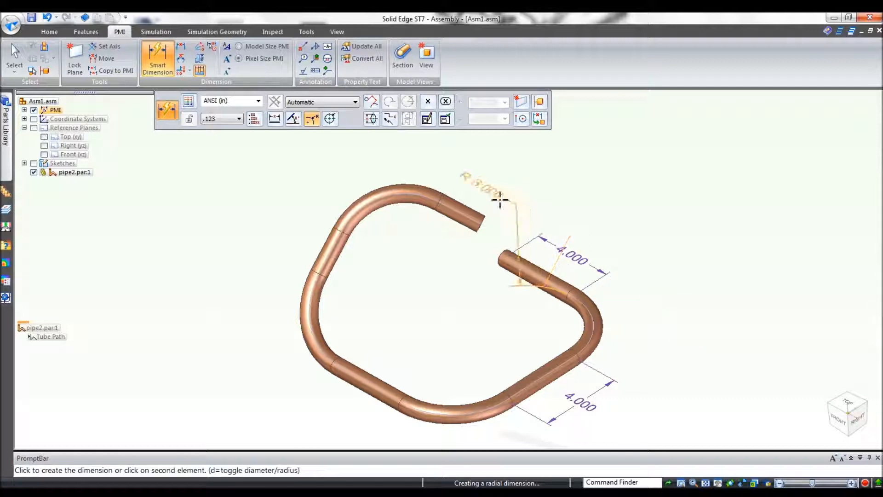
{"action": "left_click", "coordinate": [274, 120]}
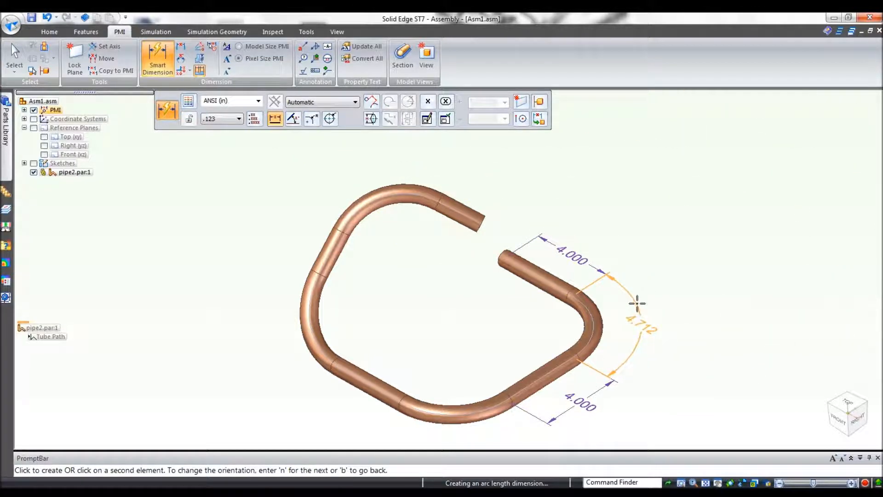
{"action": "left_click", "coordinate": [638, 303]}
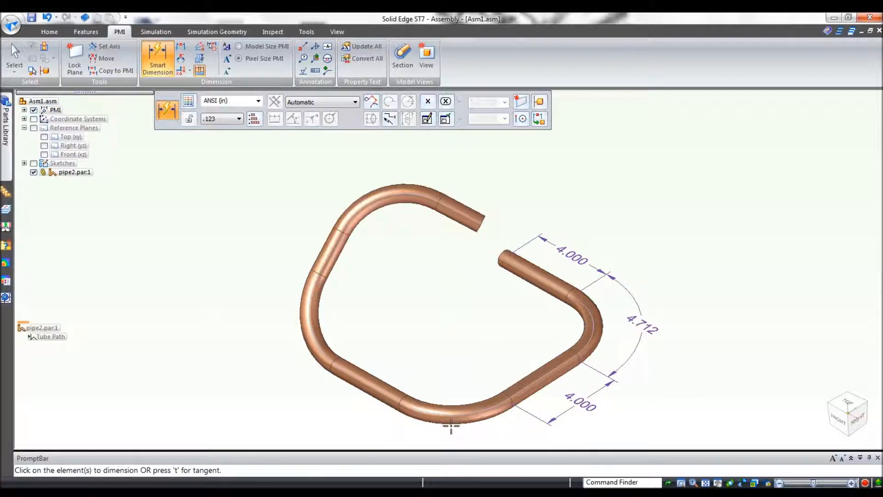
Move the second straight segment's length dimension closer to the tube, in line with the end of the bend's arc-length dimension.
{"action": "left_click", "coordinate": [15, 54]}
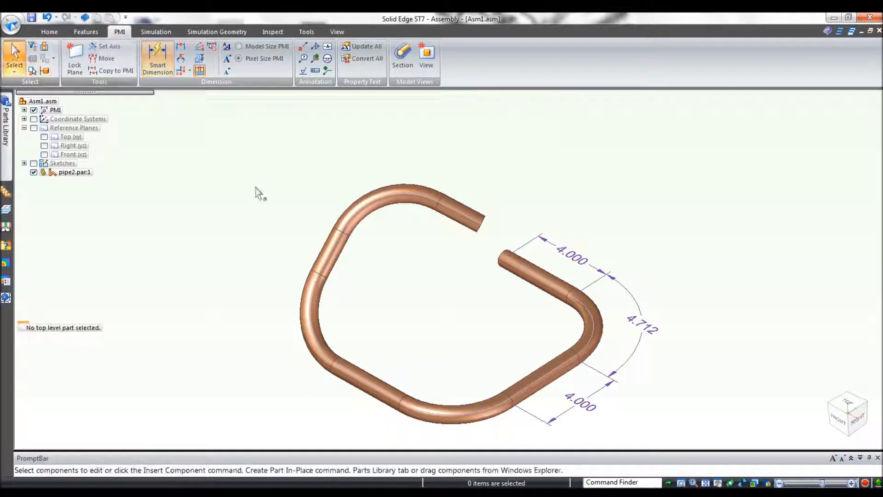
{"action": "left_click", "coordinate": [562, 409]}
{"action": "left_click_drag", "start_coordinate": [561, 408], "coordinate": [559, 407]}
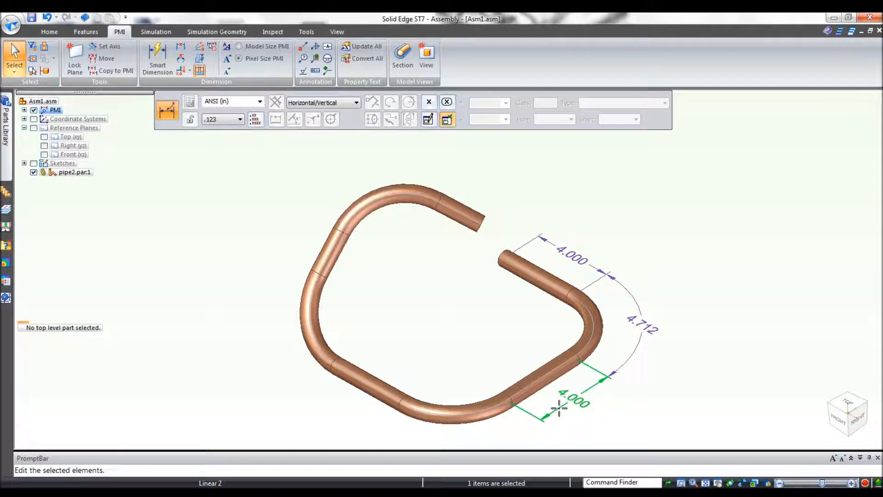
{"action": "left_click", "coordinate": [520, 357]}
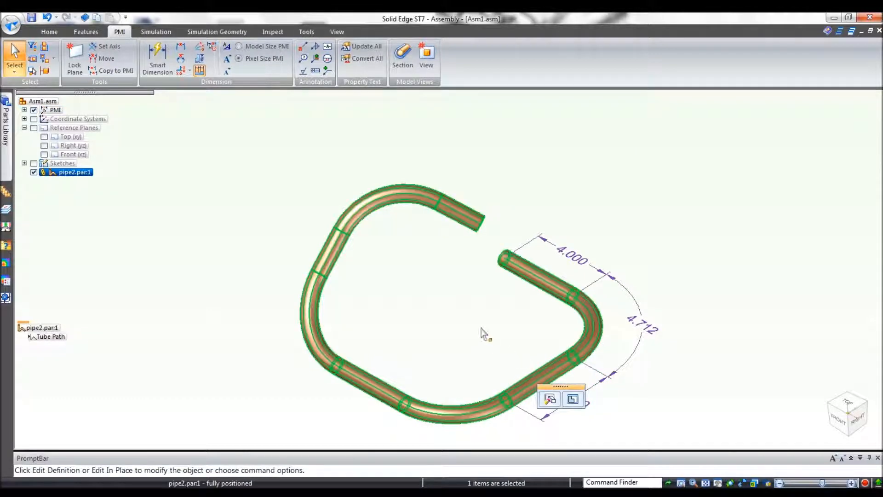
Add an arc-length PMI dimension to the centerline of the tube's second bend.
{"action": "left_click", "coordinate": [156, 57]}
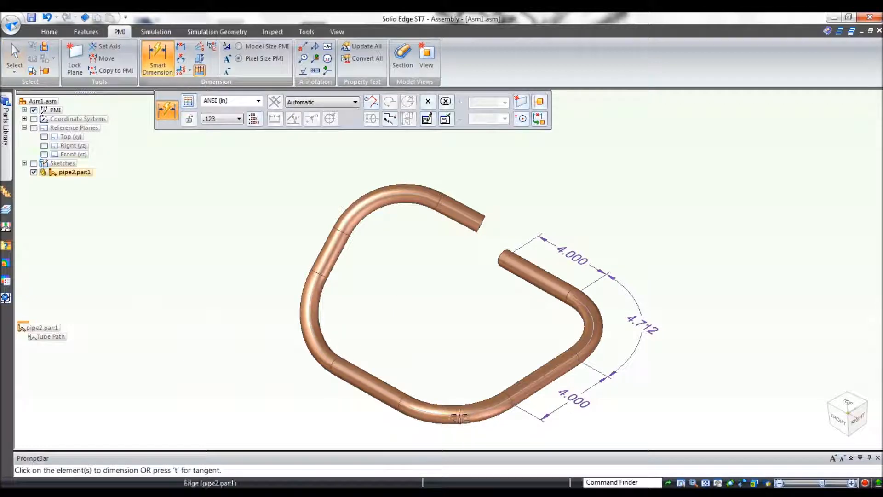
{"action": "left_click", "coordinate": [459, 416]}
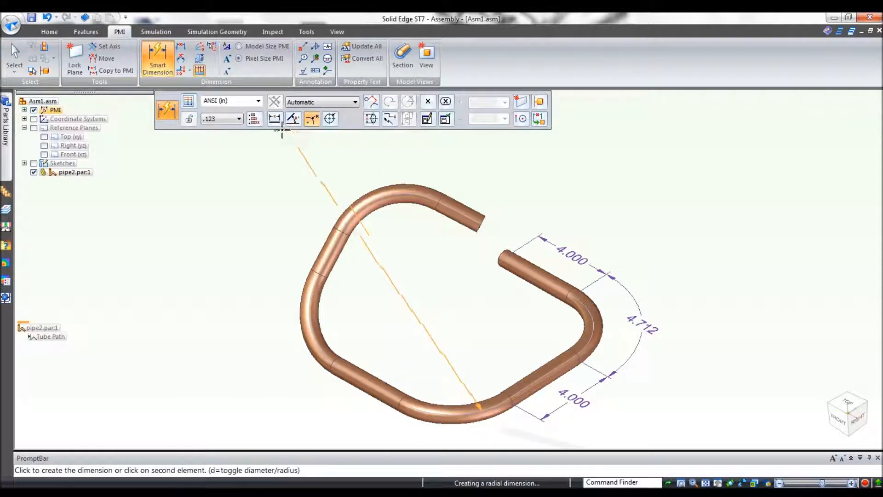
{"action": "left_click", "coordinate": [274, 118]}
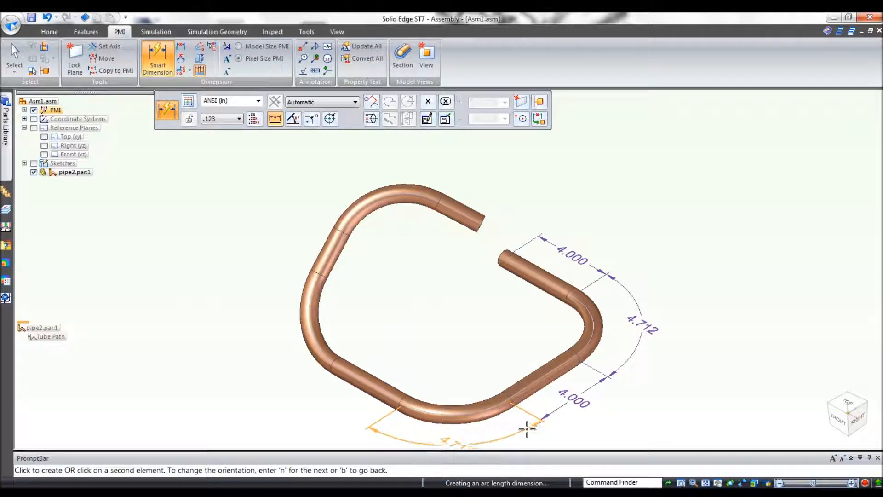
{"action": "left_click", "coordinate": [525, 422]}
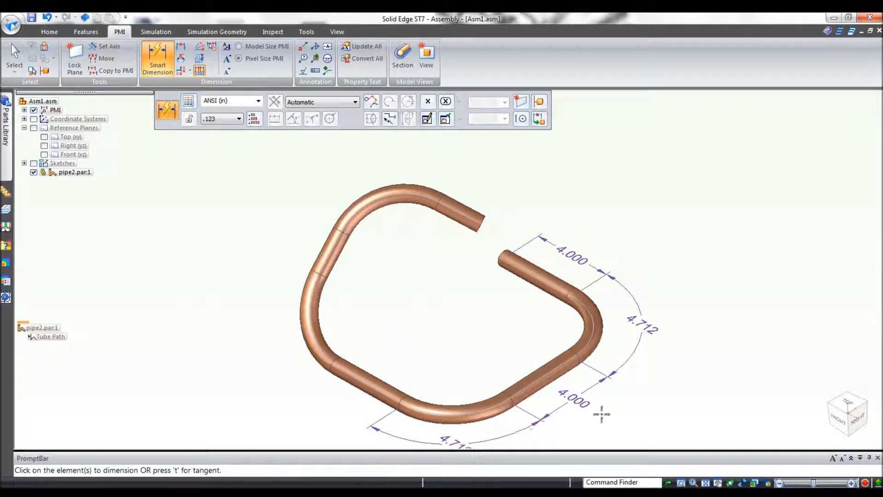
Dimension the length of the third straight tube segment and the arc length of the third bend that follows it.
{"action": "left_click", "coordinate": [372, 389]}
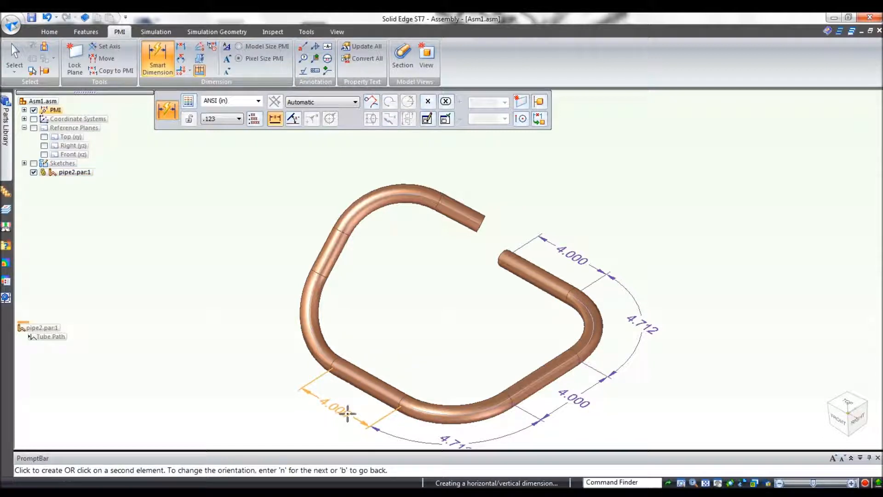
{"action": "left_click", "coordinate": [348, 413]}
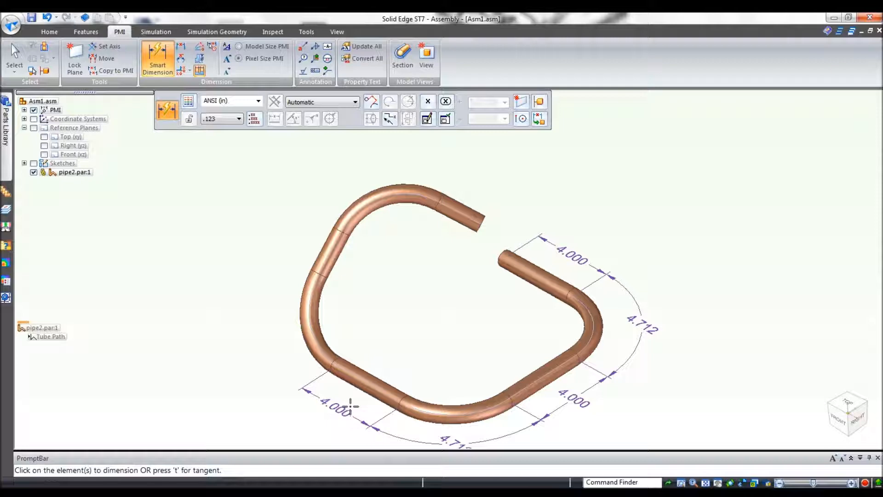
{"action": "left_click", "coordinate": [314, 337]}
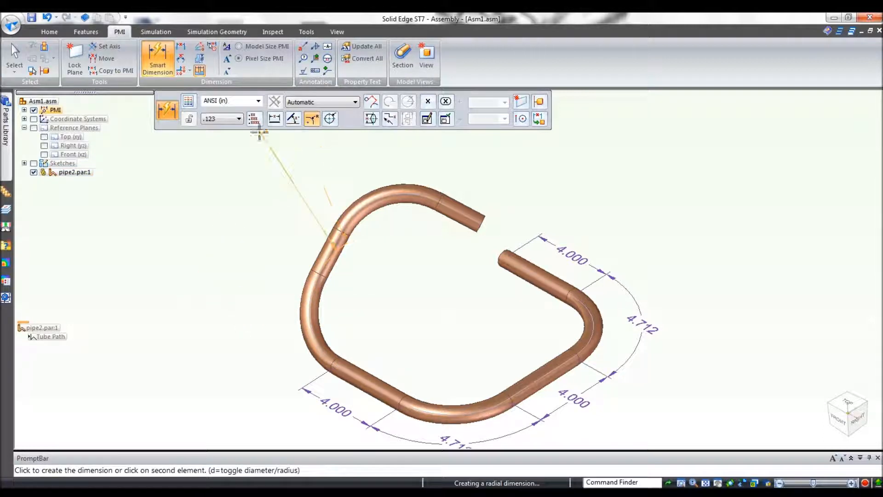
{"action": "left_click", "coordinate": [275, 118]}
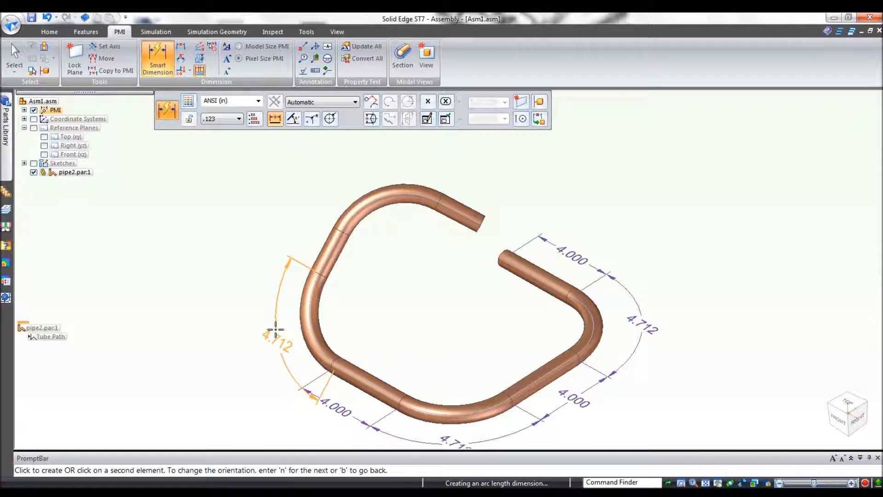
{"action": "left_click", "coordinate": [276, 330]}
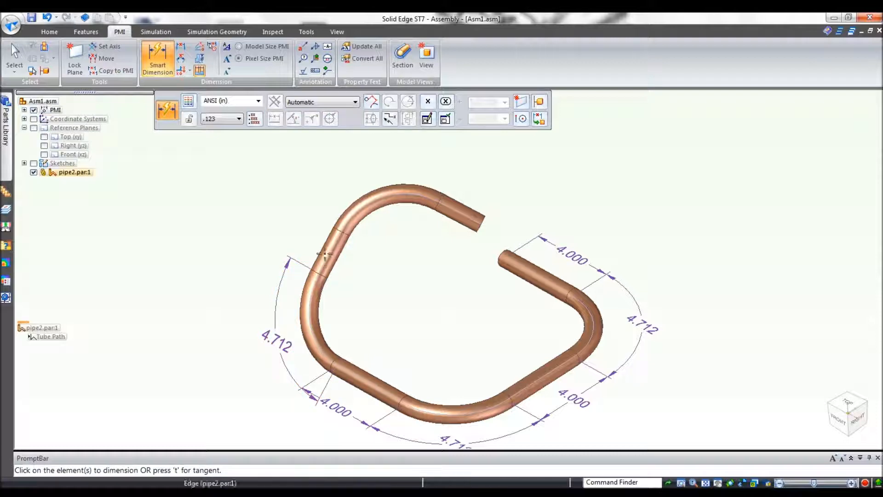
{"action": "left_click", "coordinate": [329, 255]}
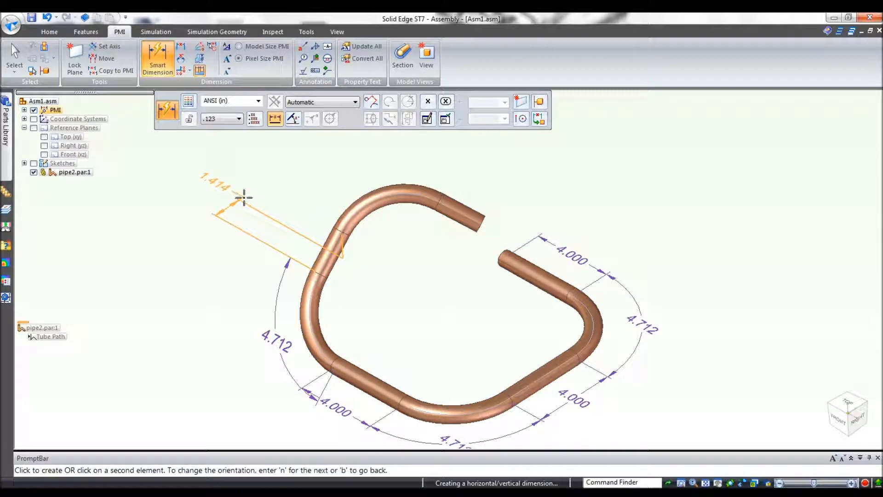
{"action": "key", "text": "Escape"}
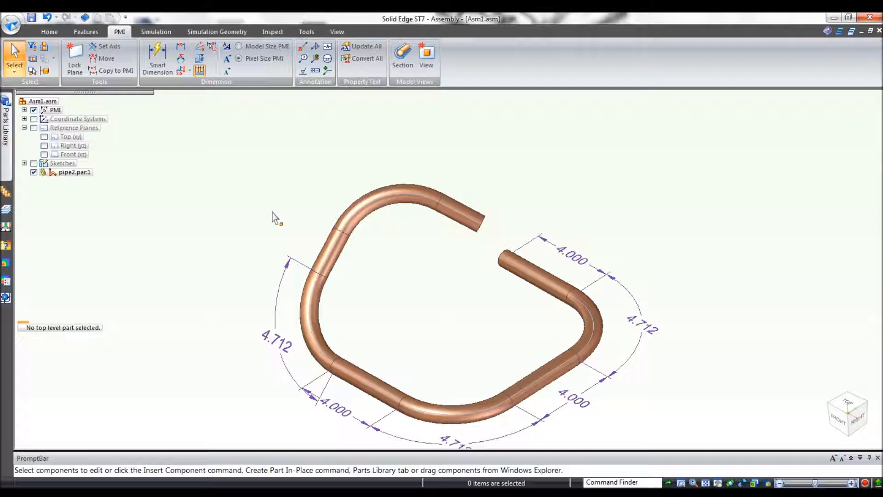
Create a reference plane by three points through the center and both centerline endpoints of the undimensioned bend.
{"action": "left_click", "coordinate": [52, 32]}
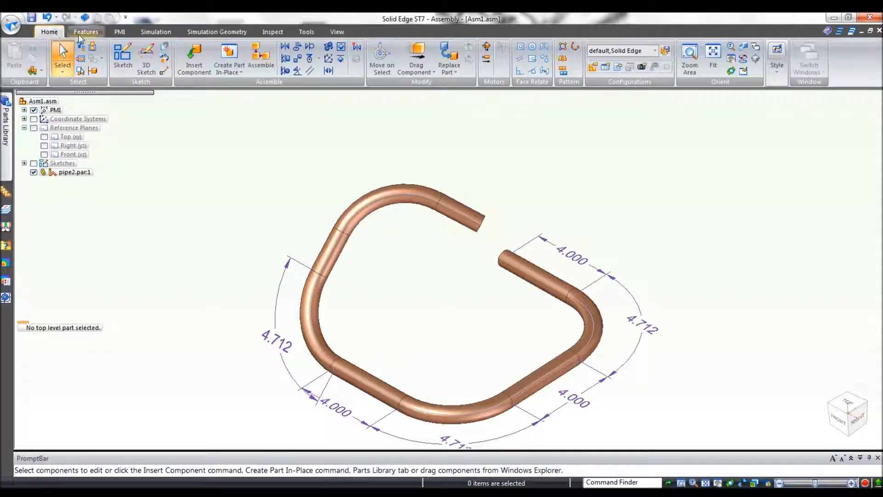
{"action": "left_click", "coordinate": [93, 34]}
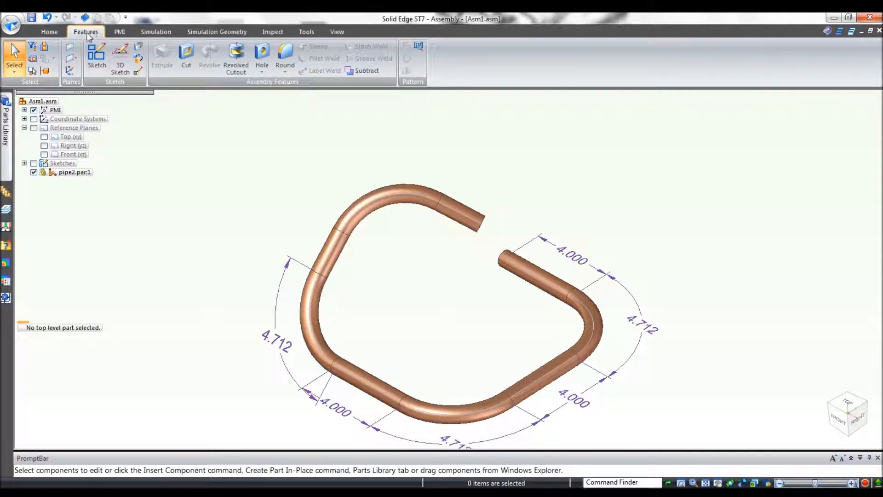
{"action": "left_click", "coordinate": [71, 58]}
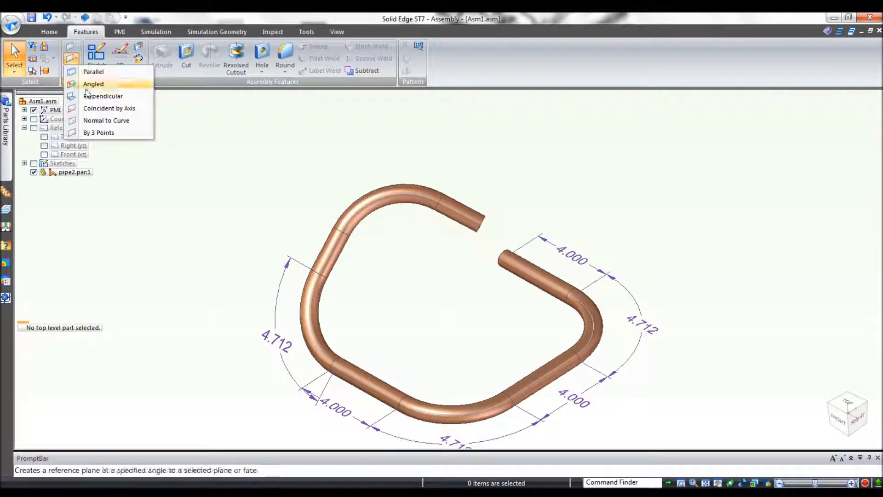
{"action": "left_click", "coordinate": [98, 133]}
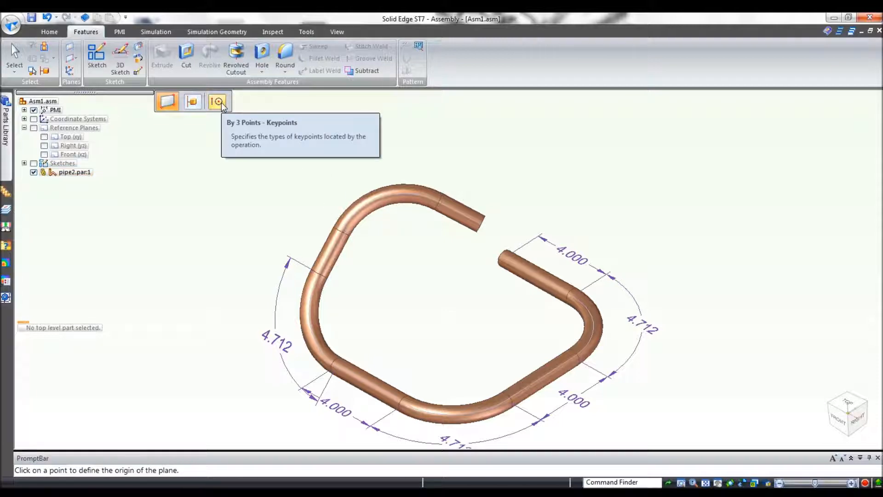
{"action": "left_click", "coordinate": [349, 221]}
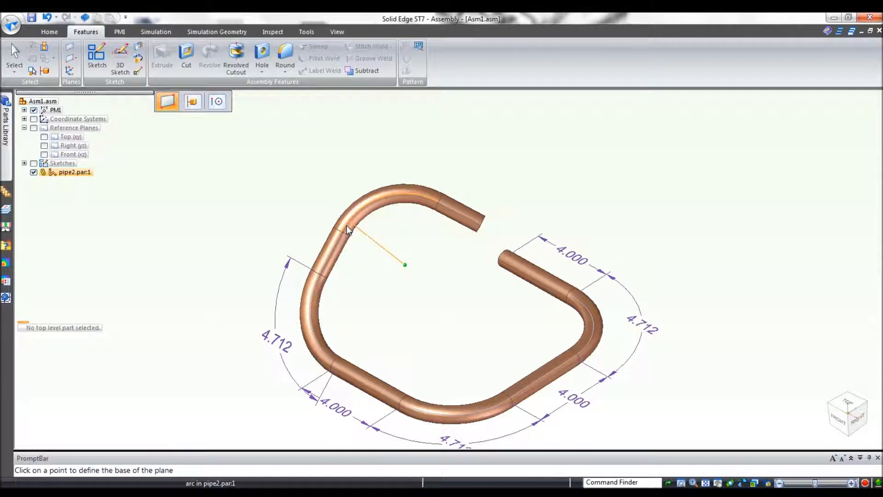
{"action": "left_click", "coordinate": [341, 231]}
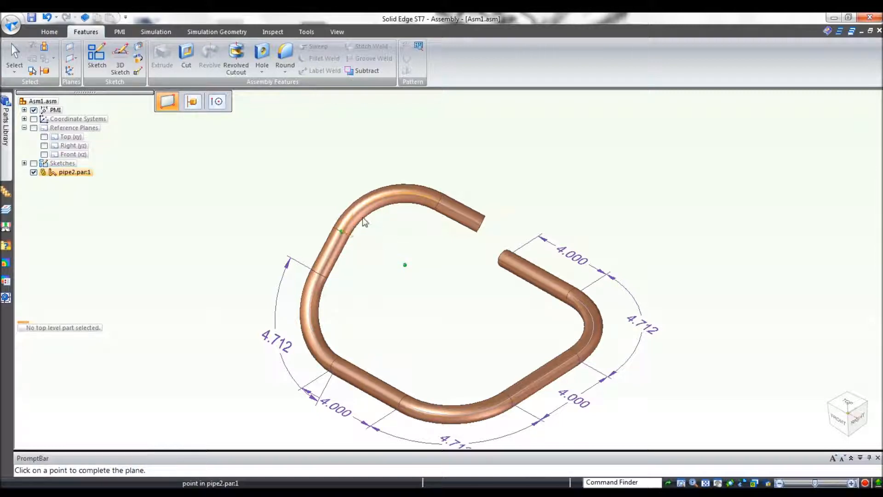
{"action": "left_click", "coordinate": [440, 200]}
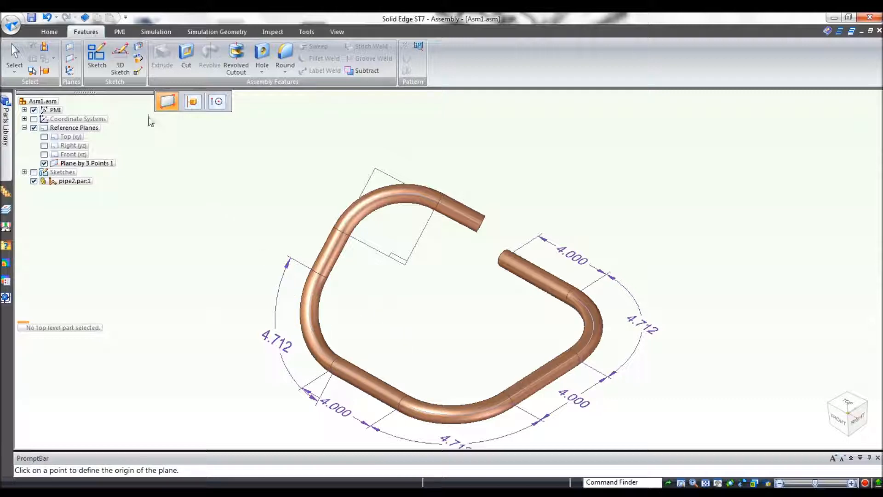
Lock the PMI dimension plane to the new three-point reference plane.
{"action": "left_click", "coordinate": [119, 31]}
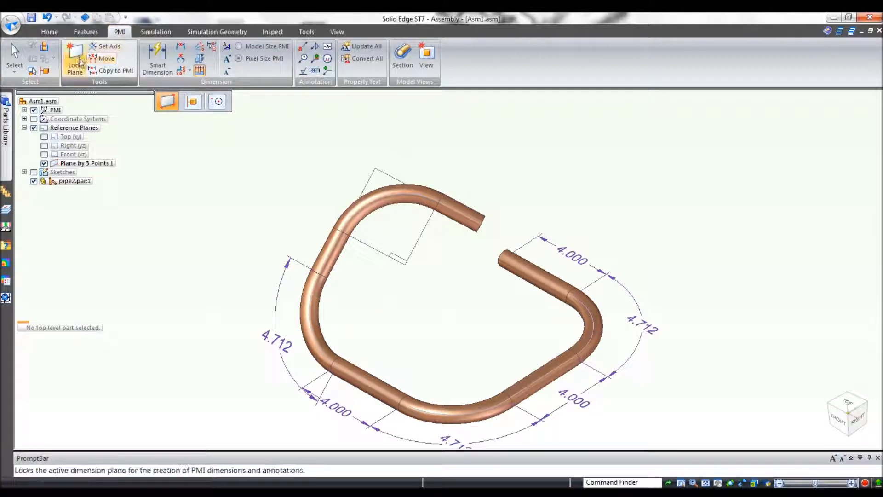
{"action": "left_click", "coordinate": [76, 59]}
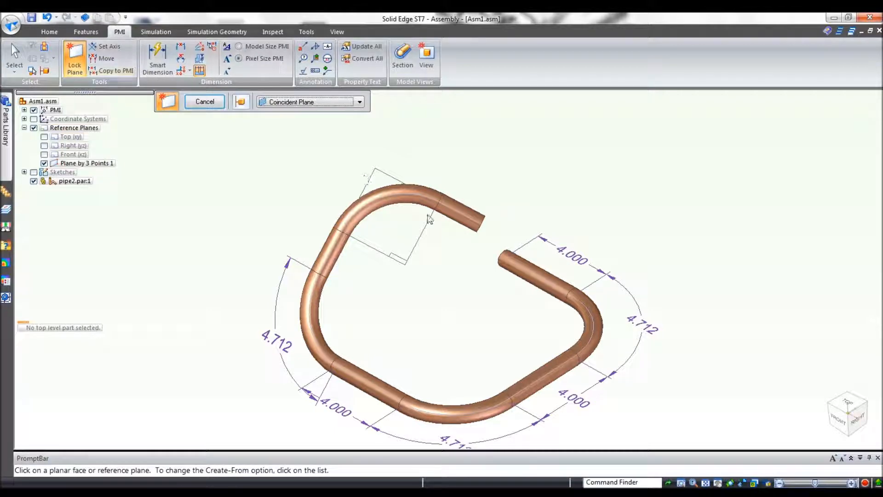
{"action": "left_click", "coordinate": [414, 244]}
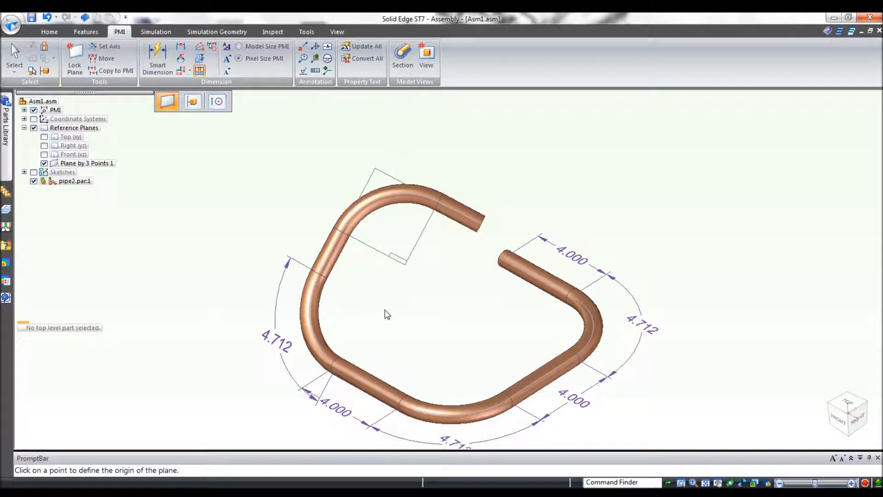
Add PMI length dimensions to the two short straight tube segments on either side of the undimensioned bend.
{"action": "left_click", "coordinate": [158, 56]}
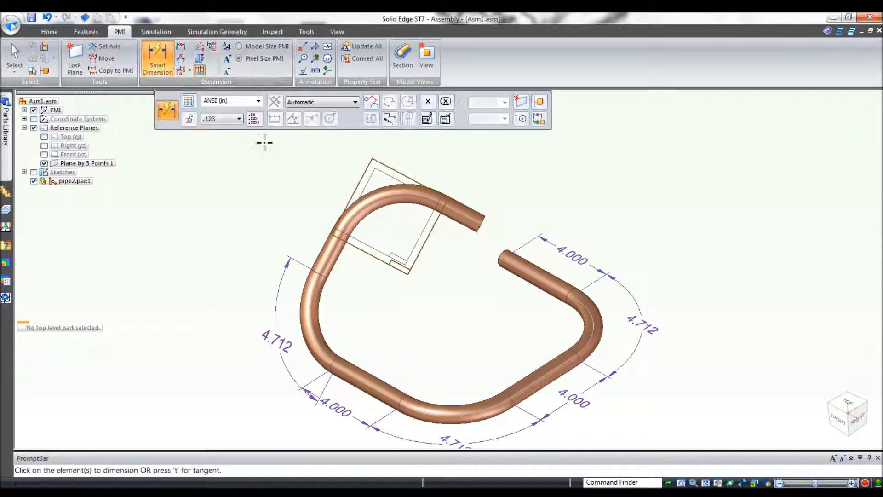
{"action": "left_click", "coordinate": [323, 257]}
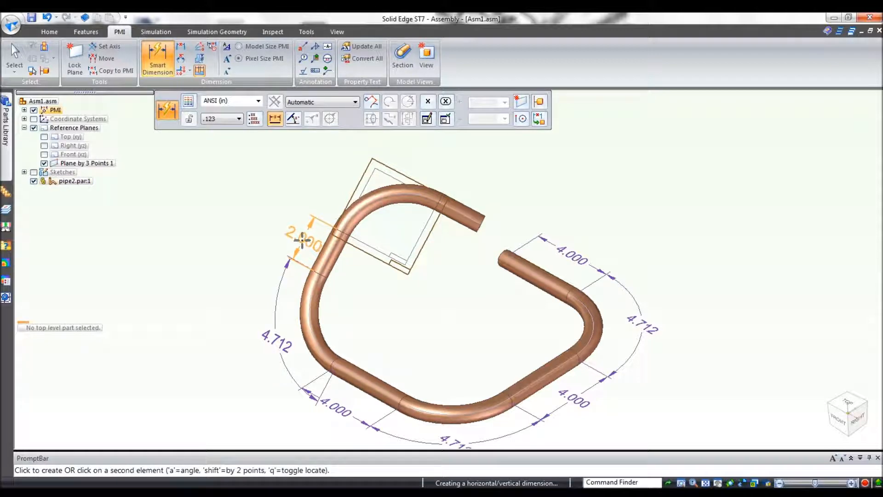
{"action": "left_click", "coordinate": [301, 238]}
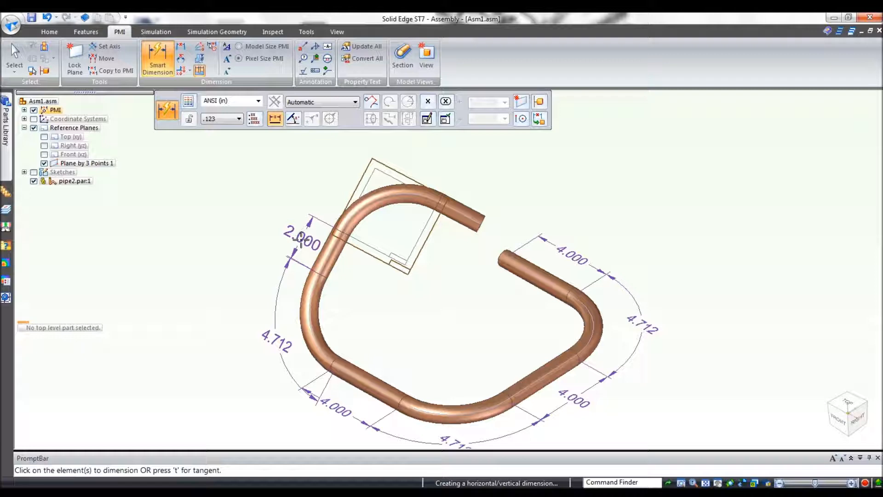
{"action": "left_click", "coordinate": [457, 205]}
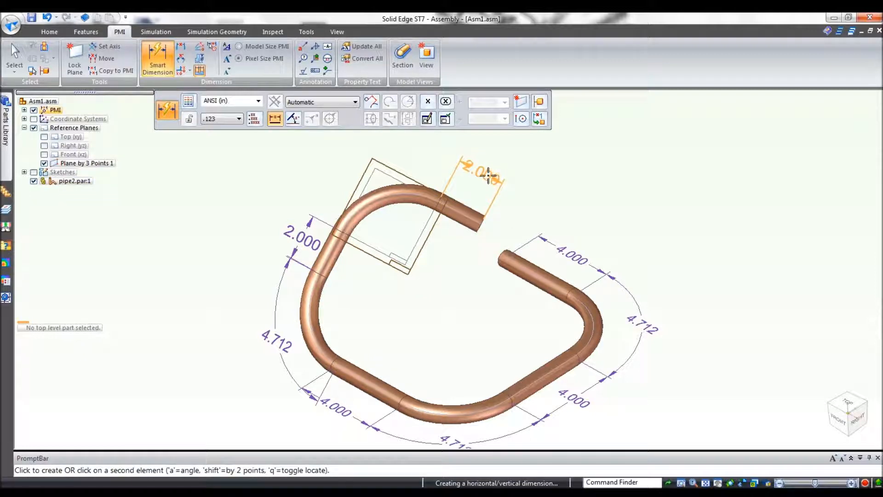
{"action": "left_click", "coordinate": [483, 177]}
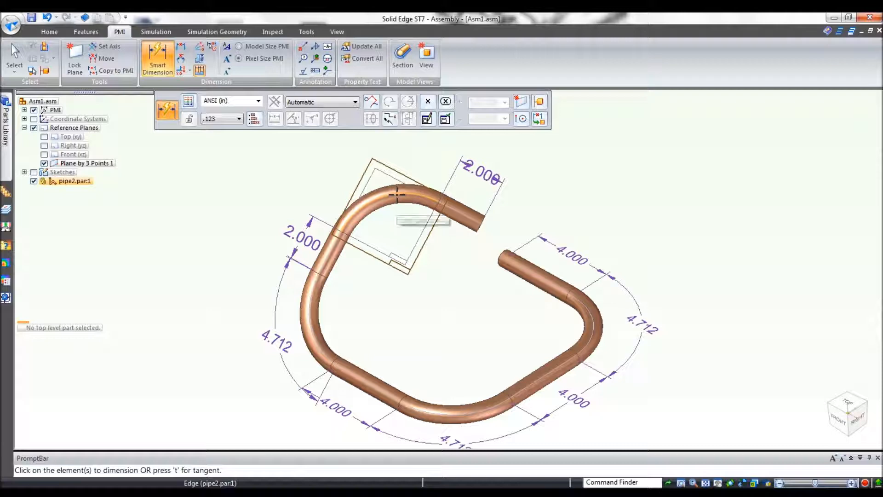
Add an arc-length PMI dimension to the centerline of the bend between the two short straight segments.
{"action": "left_click", "coordinate": [414, 202]}
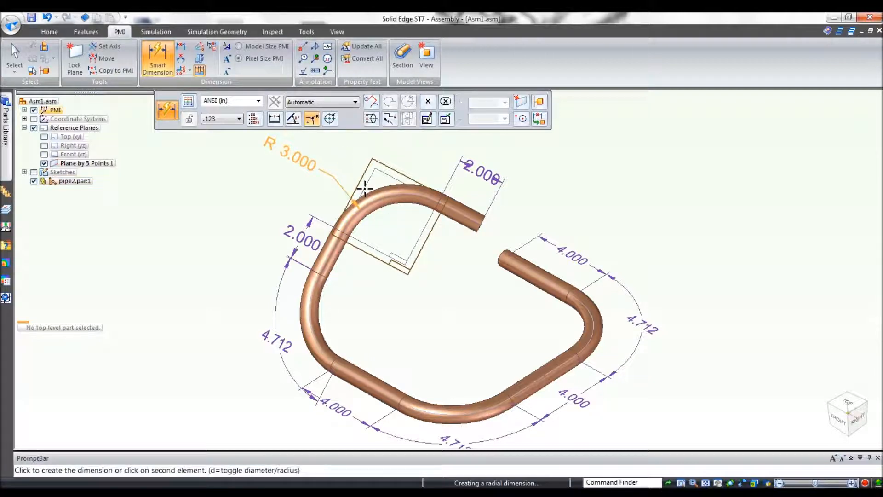
{"action": "left_click", "coordinate": [275, 121]}
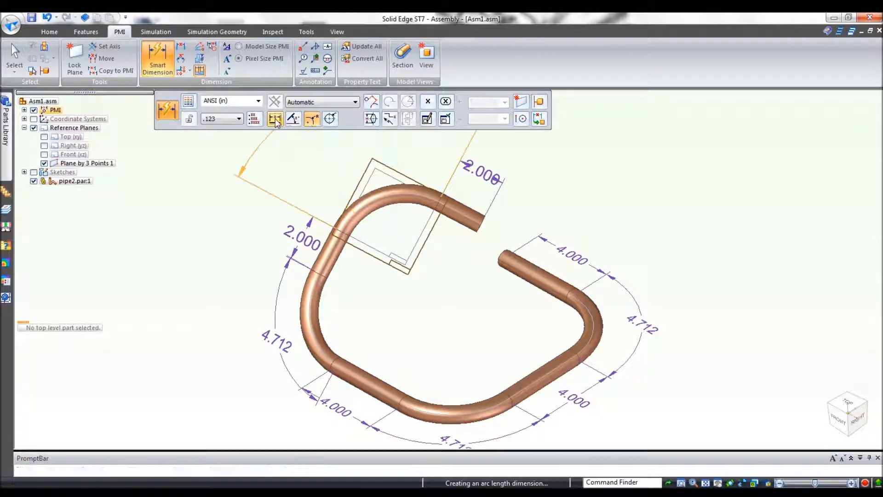
{"action": "left_click", "coordinate": [347, 171]}
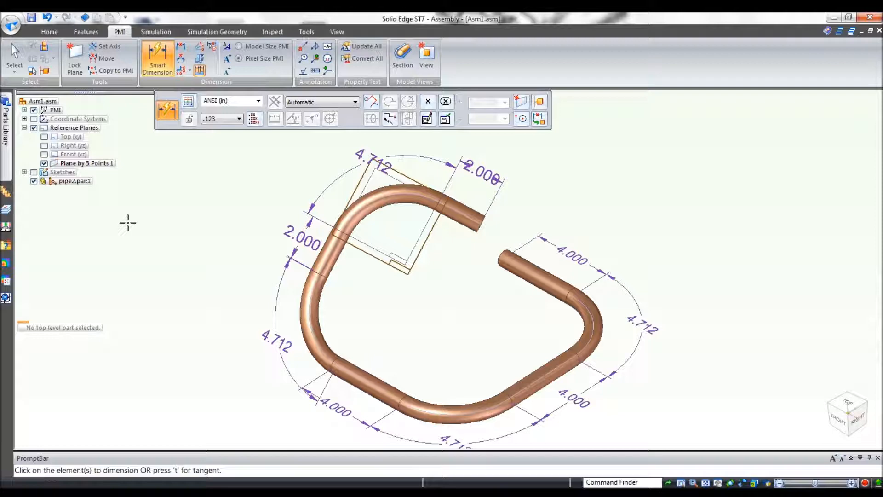
{"action": "key", "text": "Escape"}
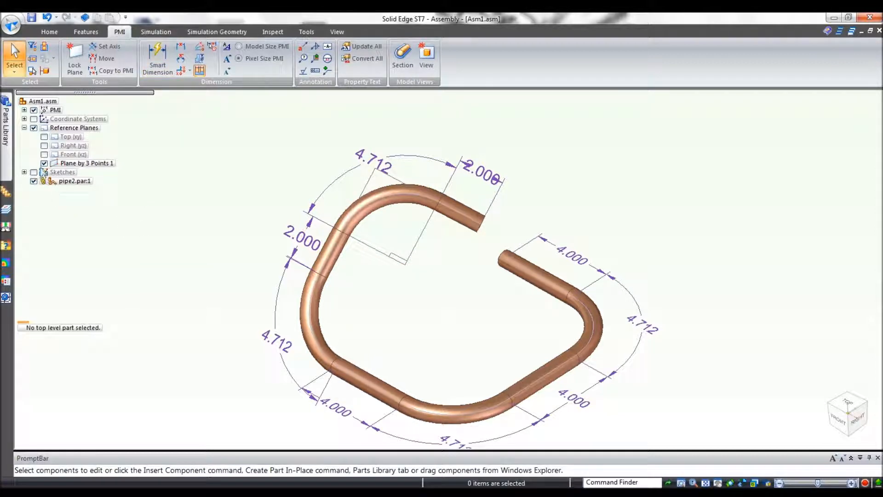
Hide the three-point reference plane and create a model view named PMI Length View.
{"action": "left_click", "coordinate": [44, 163]}
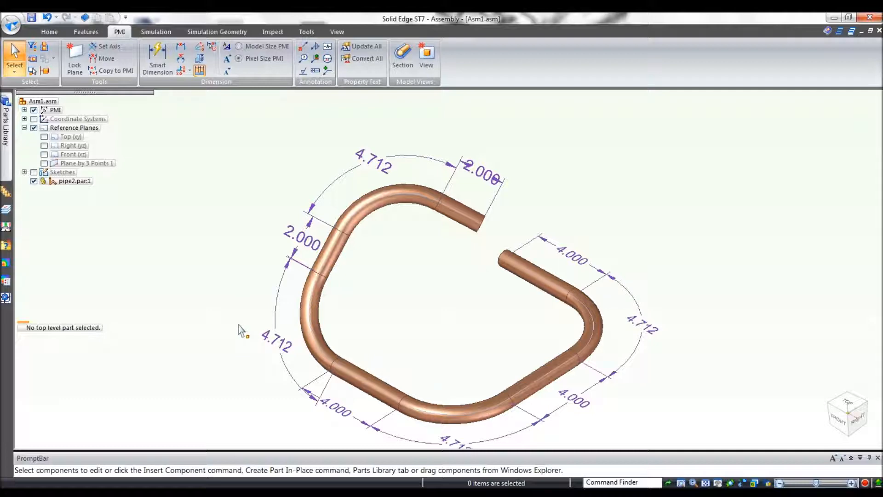
{"action": "mouse_move", "coordinate": [244, 339]}
{"action": "middle_mouse_down"}
{"action": "mouse_move", "coordinate": [242, 309]}
{"action": "mouse_move", "coordinate": [346, 310]}
{"action": "mouse_move", "coordinate": [267, 311]}
{"action": "mouse_move", "coordinate": [255, 326]}
{"action": "mouse_move", "coordinate": [292, 311]}
{"action": "mouse_move", "coordinate": [306, 322]}
{"action": "mouse_move", "coordinate": [261, 319]}
{"action": "mouse_move", "coordinate": [254, 329]}
{"action": "mouse_move", "coordinate": [263, 335]}
{"action": "mouse_move", "coordinate": [250, 334]}
{"action": "middle_mouse_up"}
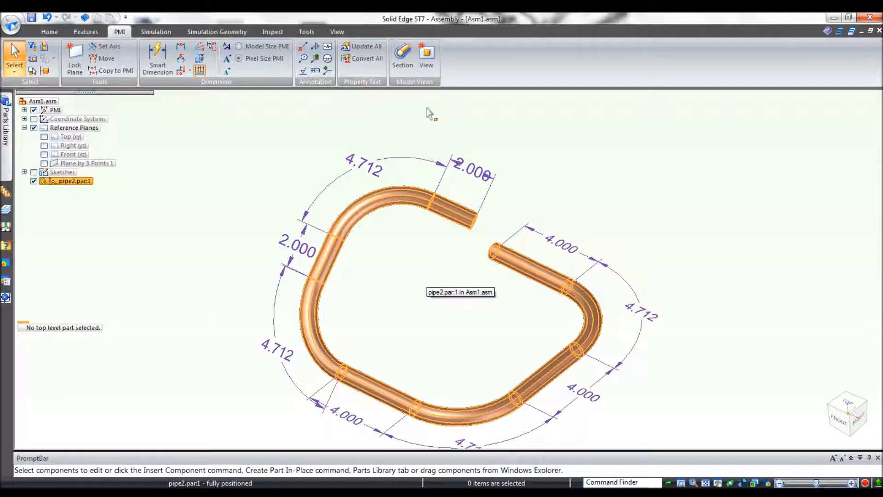
{"action": "left_click", "coordinate": [428, 54]}
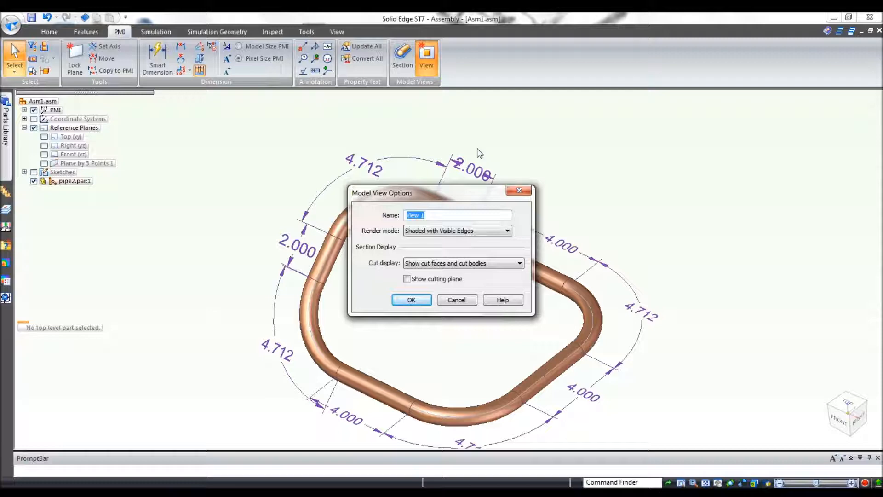
{"action": "type", "text": "PMI Length"}
{"action": "left_click", "coordinate": [419, 302]}
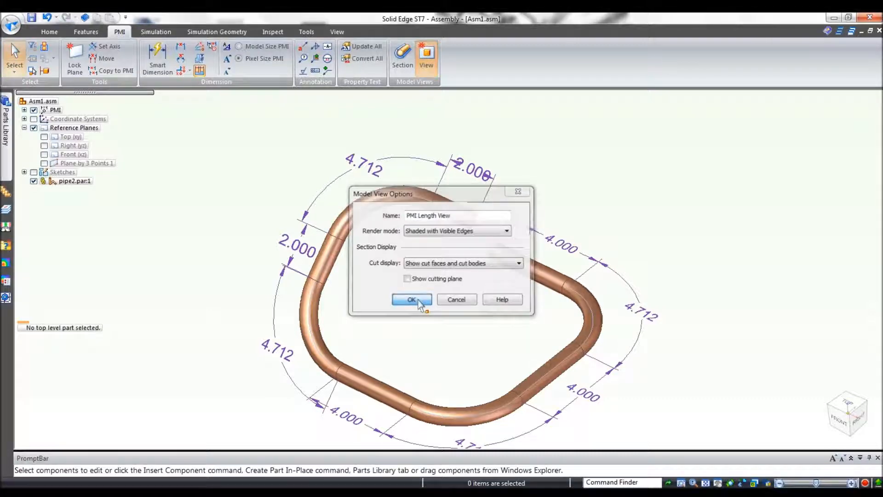
Save the assembly and create a new draft document from the ansi inch draft.dft template.
{"action": "left_click", "coordinate": [31, 18]}
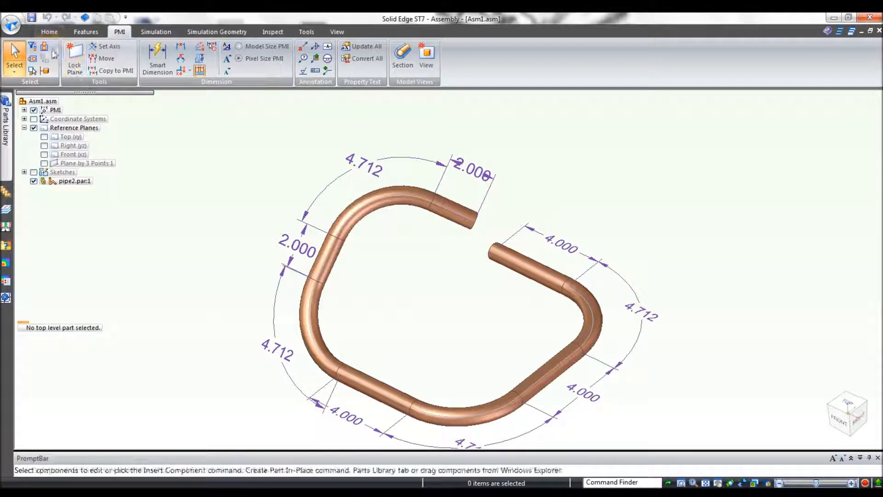
{"action": "left_click", "coordinate": [11, 24]}
{"action": "mouse_move", "coordinate": [32, 50]}
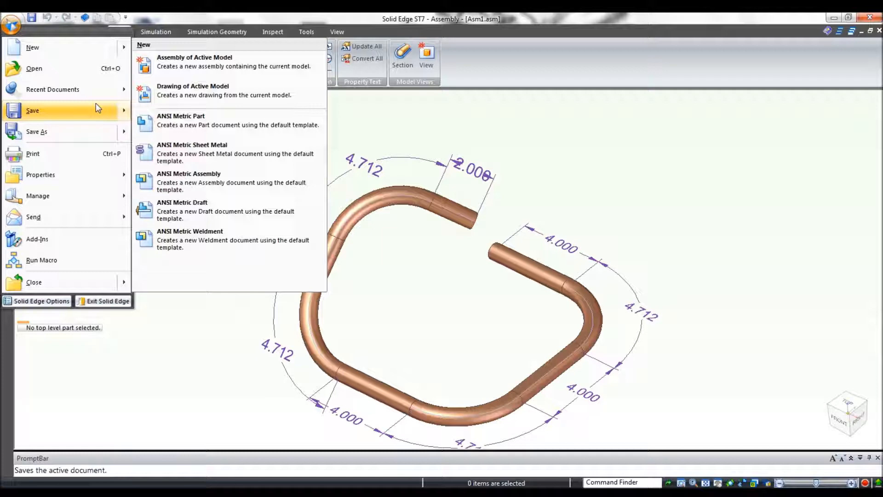
{"action": "left_click", "coordinate": [66, 46]}
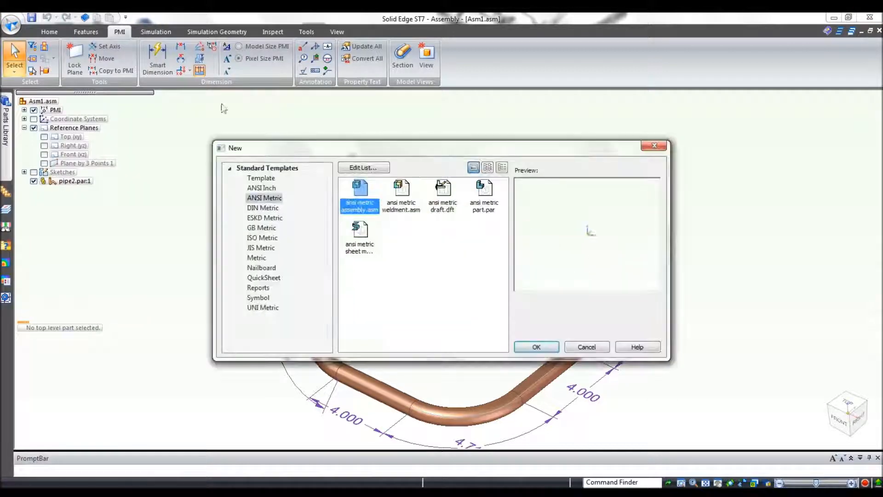
{"action": "left_click", "coordinate": [270, 188]}
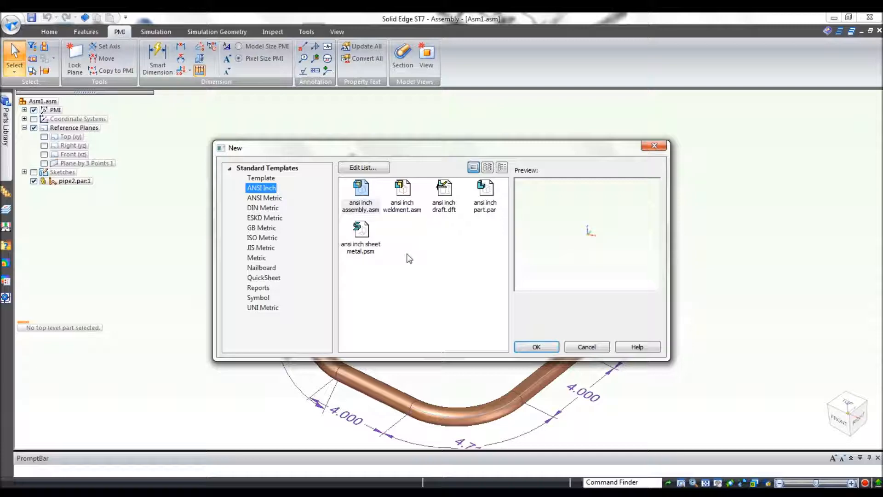
{"action": "left_click", "coordinate": [444, 193]}
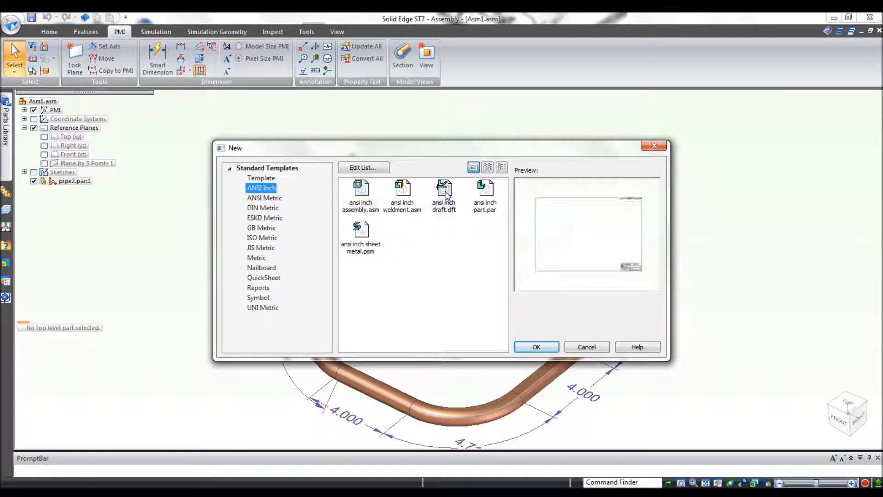
{"action": "left_click", "coordinate": [547, 350]}
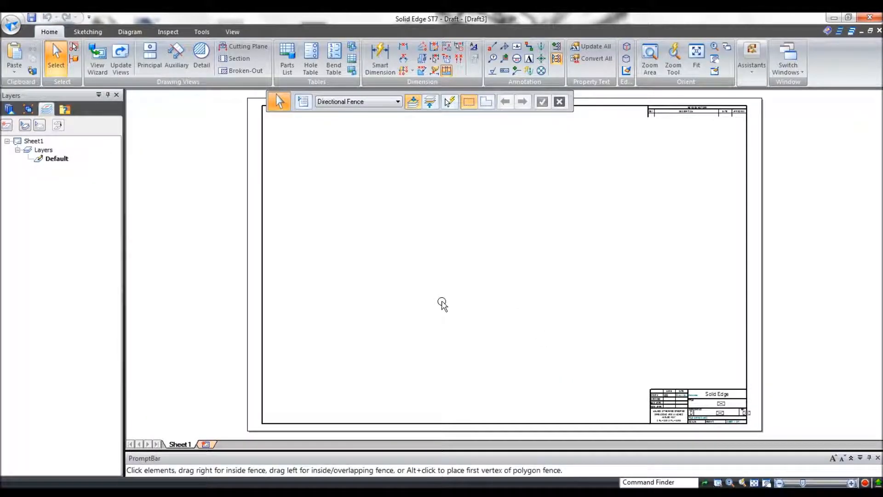
Start the View Wizard and load Asm1.asm from the Desktop with the default,Solid Edge configuration.
{"action": "left_click", "coordinate": [100, 60]}
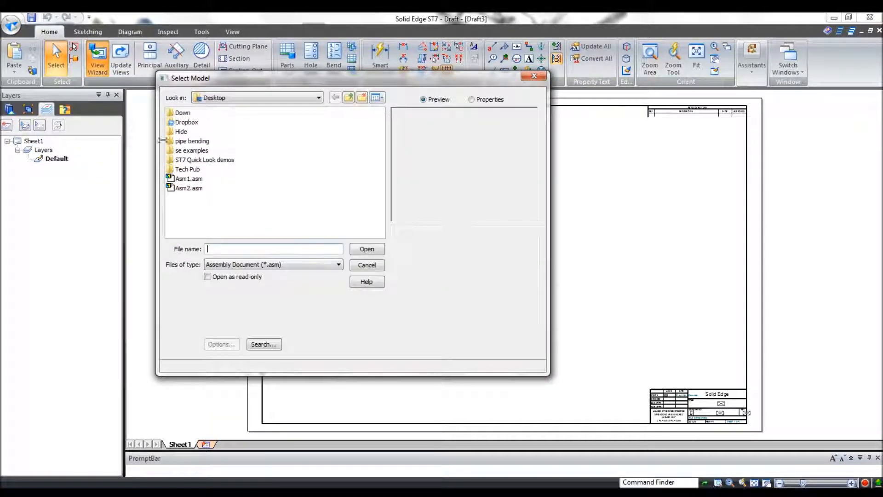
{"action": "left_click", "coordinate": [182, 189]}
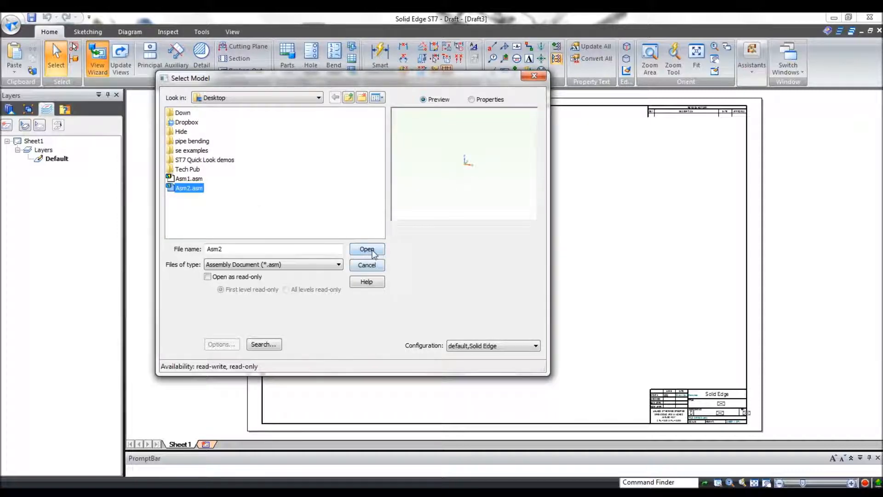
{"action": "left_click", "coordinate": [182, 179]}
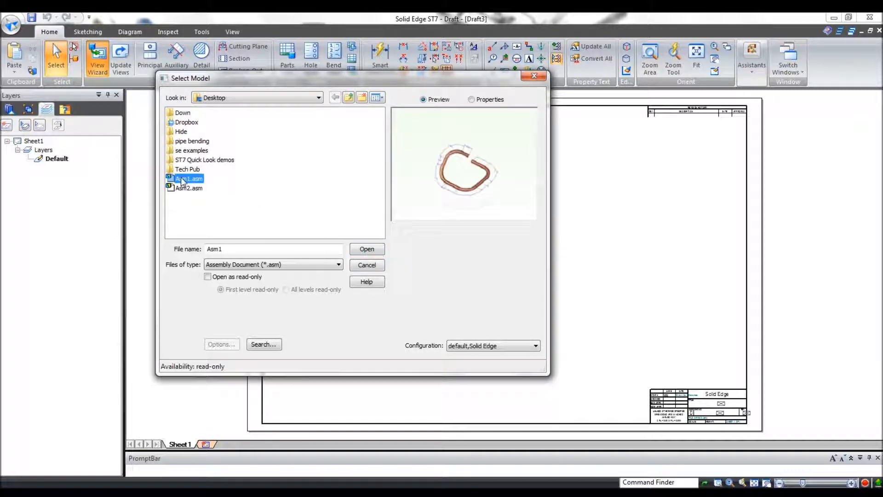
{"action": "left_click", "coordinate": [370, 251]}
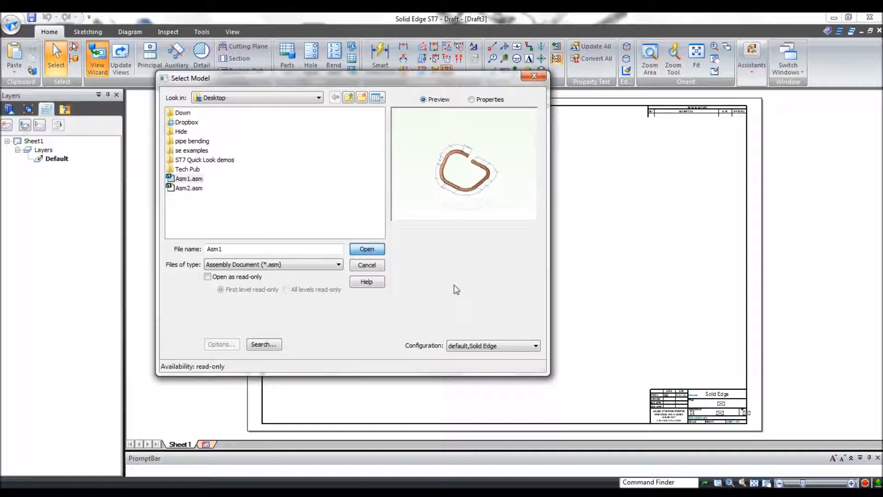
{"action": "left_click", "coordinate": [536, 346]}
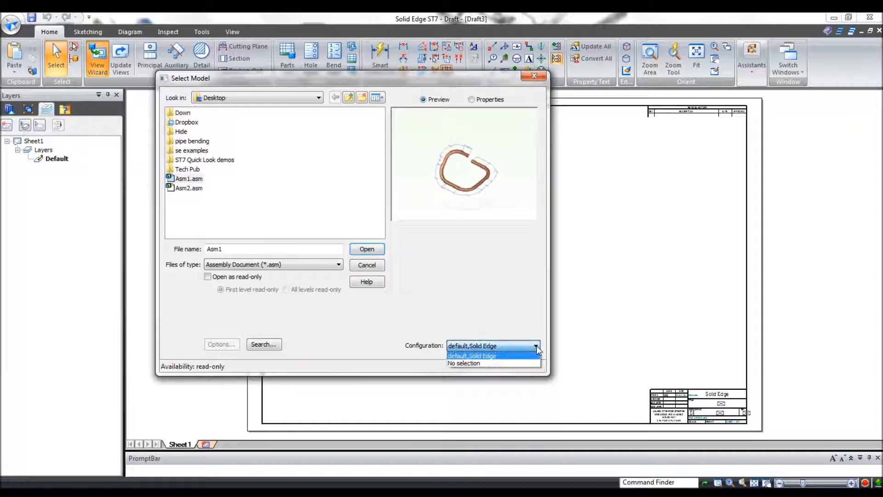
{"action": "left_click", "coordinate": [446, 307]}
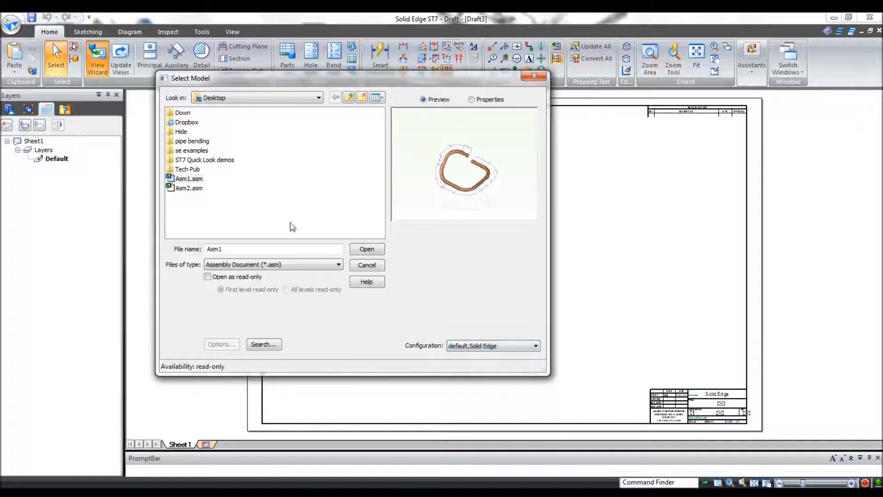
{"action": "left_click", "coordinate": [366, 250]}
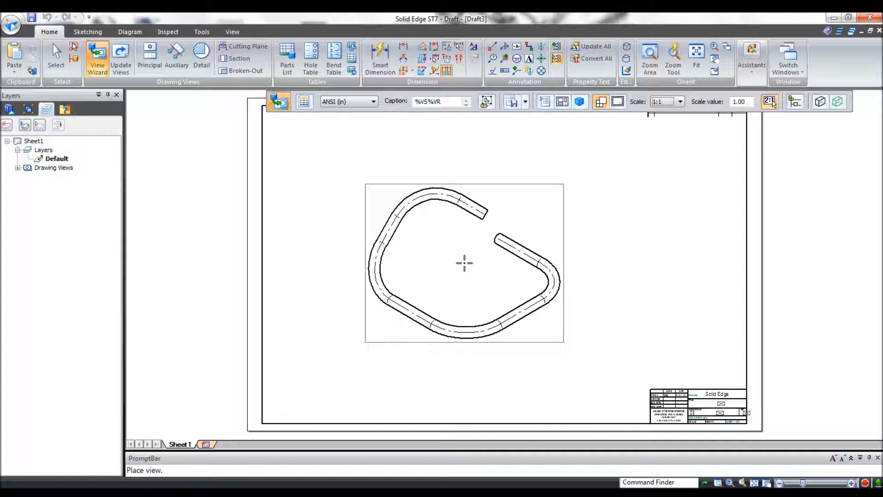
Switch the drawing view source to PMI Length View with PMI dimensions included, and place the view at 1:1 near the sheet's center.
{"action": "left_click", "coordinate": [545, 107]}
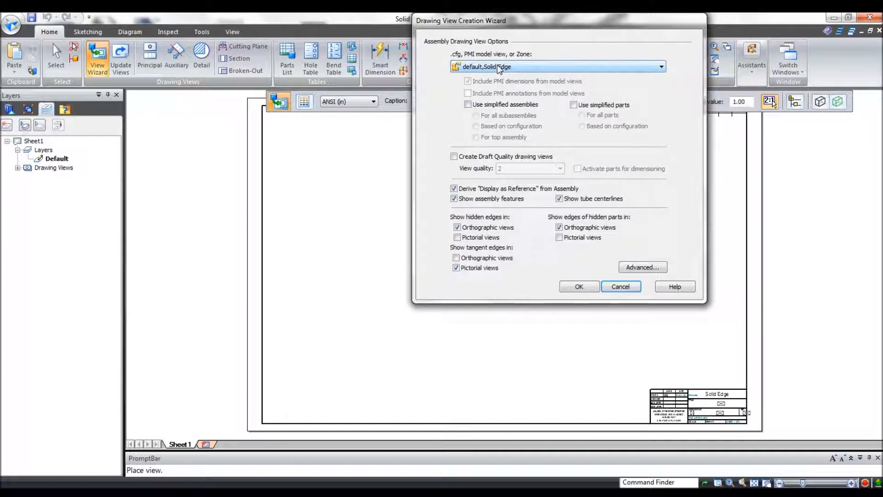
{"action": "left_click", "coordinate": [500, 69]}
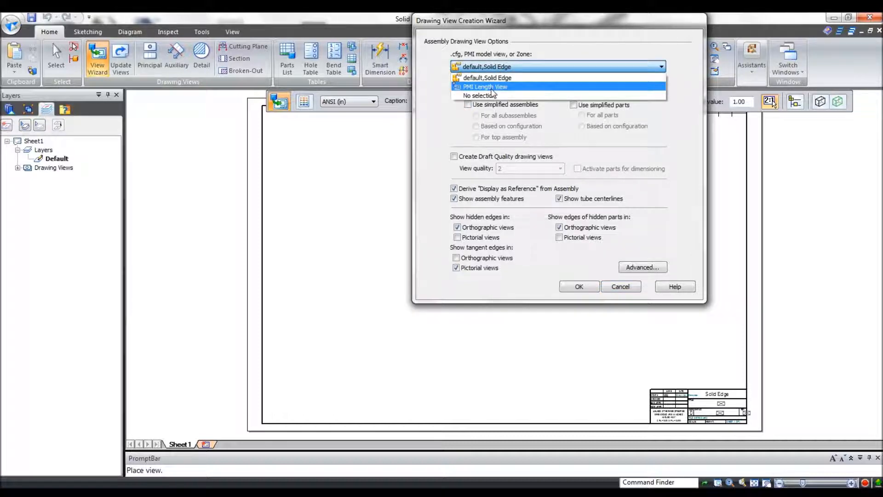
{"action": "left_click", "coordinate": [493, 88]}
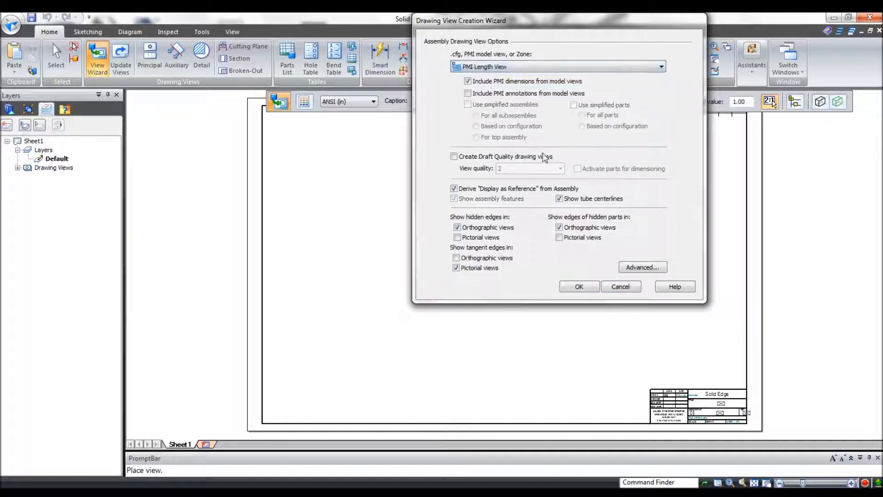
{"action": "left_click", "coordinate": [580, 287]}
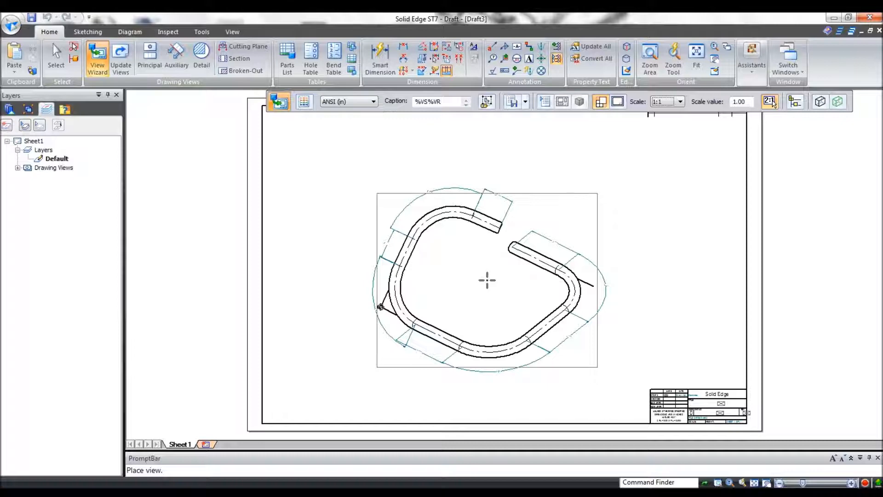
{"action": "left_click", "coordinate": [487, 280]}
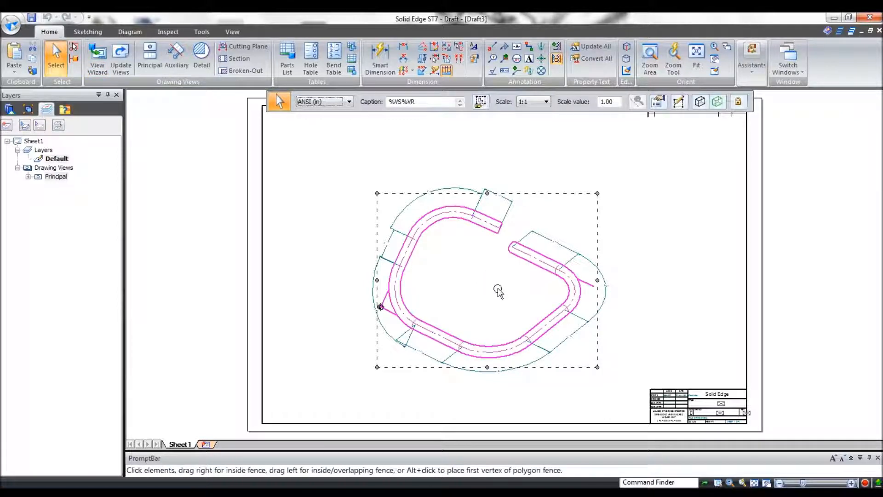
{"action": "left_click", "coordinate": [350, 333]}
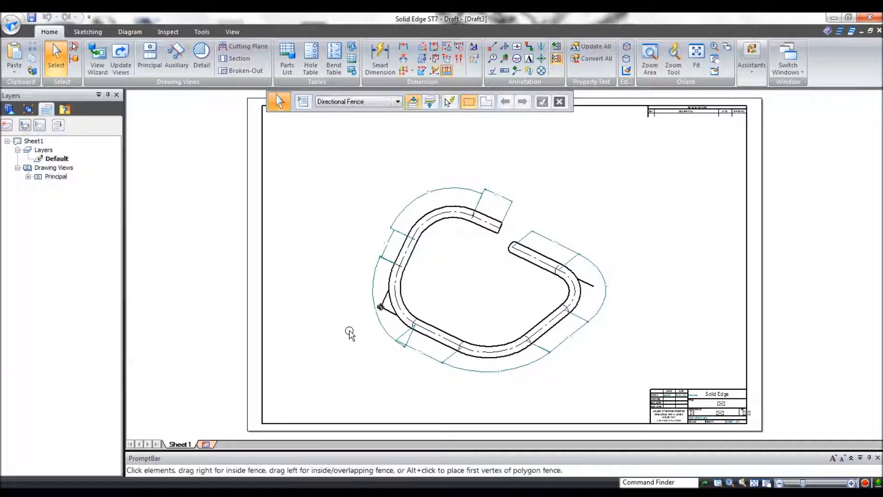
Delete the center-of-mass symbol beside the tube's left bend in the drawing view.
{"action": "scroll", "coordinate": [431, 376], "scroll_direction": "up", "scroll_amount": 5}
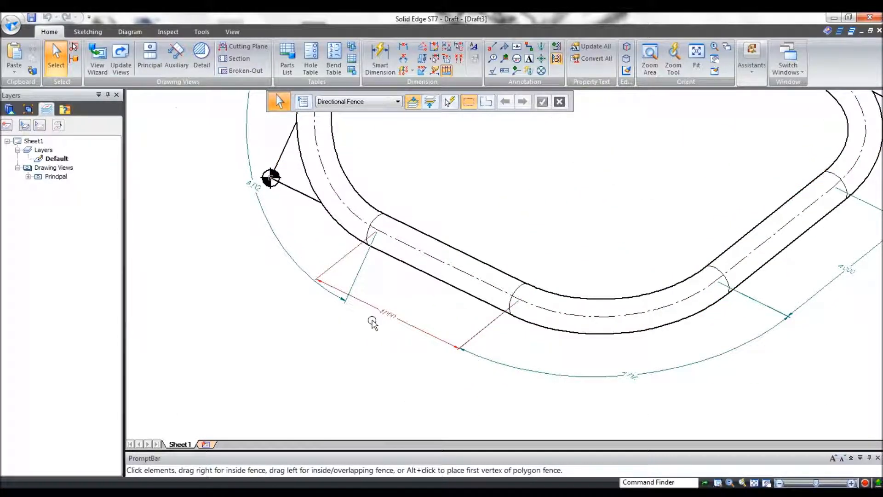
{"action": "scroll", "coordinate": [381, 329], "scroll_direction": "up", "scroll_amount": 3}
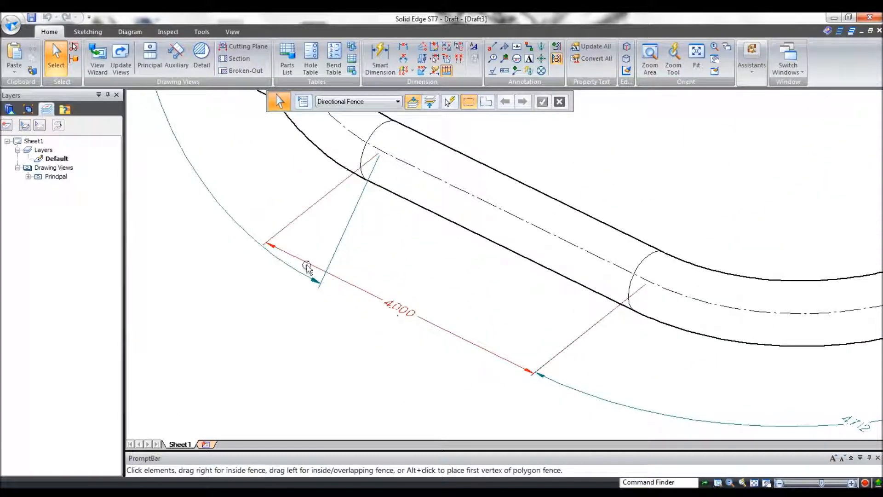
{"action": "scroll", "coordinate": [306, 228], "scroll_direction": "up", "scroll_amount": 2}
{"action": "middle_click_drag", "start_coordinate": [306, 226], "coordinate": [408, 400]}
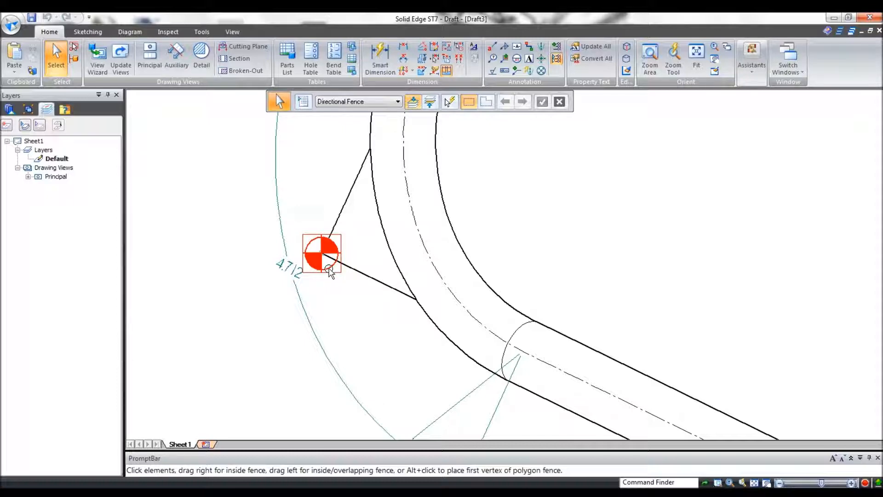
{"action": "left_click", "coordinate": [329, 270]}
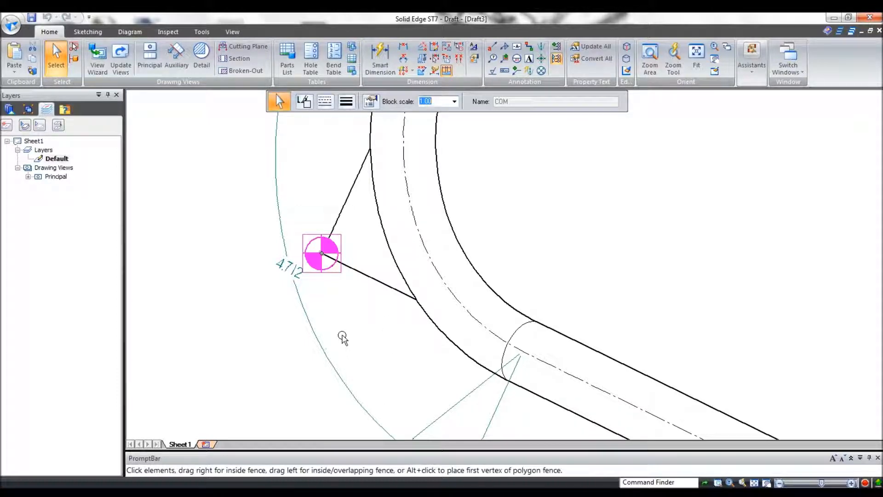
{"action": "left_click", "coordinate": [337, 329]}
{"action": "left_click", "coordinate": [335, 276]}
{"action": "key", "text": "Delete"}
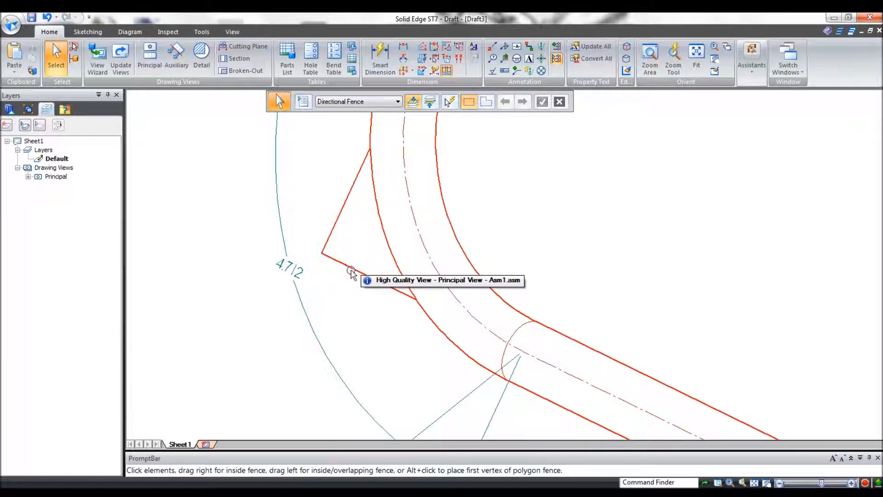
In the drawing view's display properties, turn off Derive "Display as Reference" from Assembly for Asm1 and all its listed items.
{"action": "scroll", "coordinate": [351, 272], "scroll_direction": "down", "scroll_amount": 5}
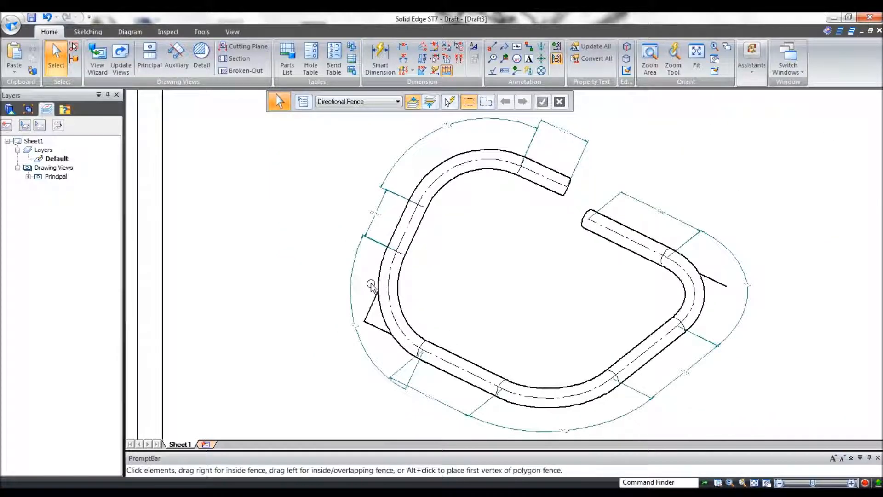
{"action": "right_click", "coordinate": [615, 367]}
{"action": "left_click", "coordinate": [654, 358]}
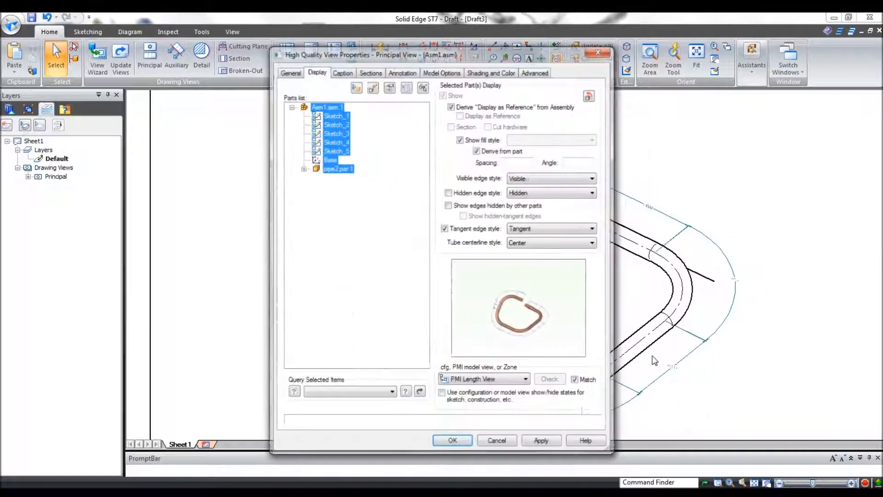
{"action": "left_click", "coordinate": [329, 160]}
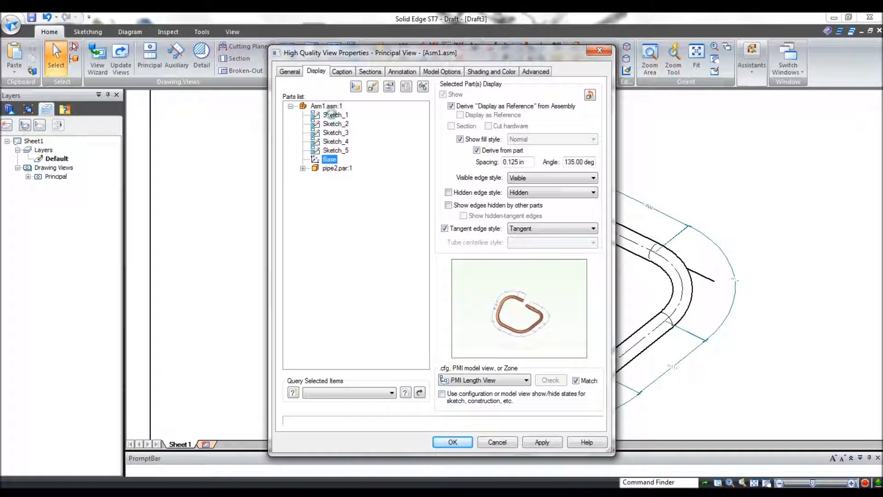
{"action": "left_click", "coordinate": [334, 116], "text": "shift"}
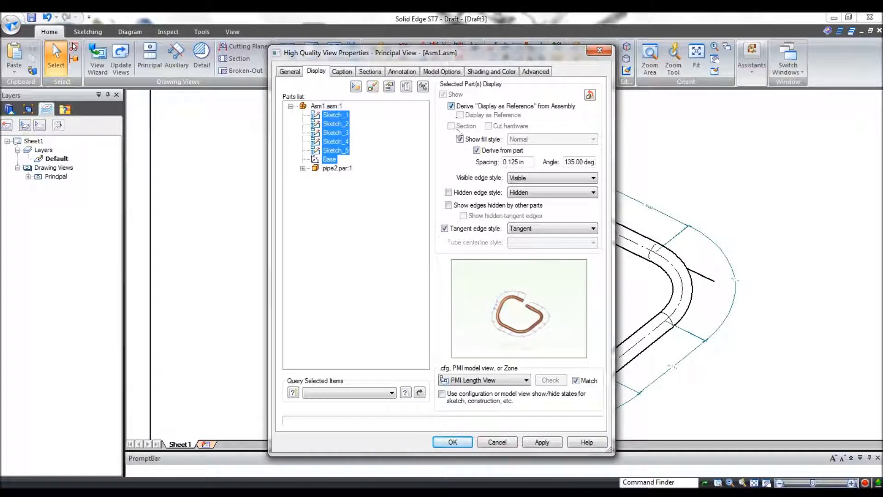
{"action": "left_click", "coordinate": [452, 107]}
{"action": "left_click", "coordinate": [331, 160]}
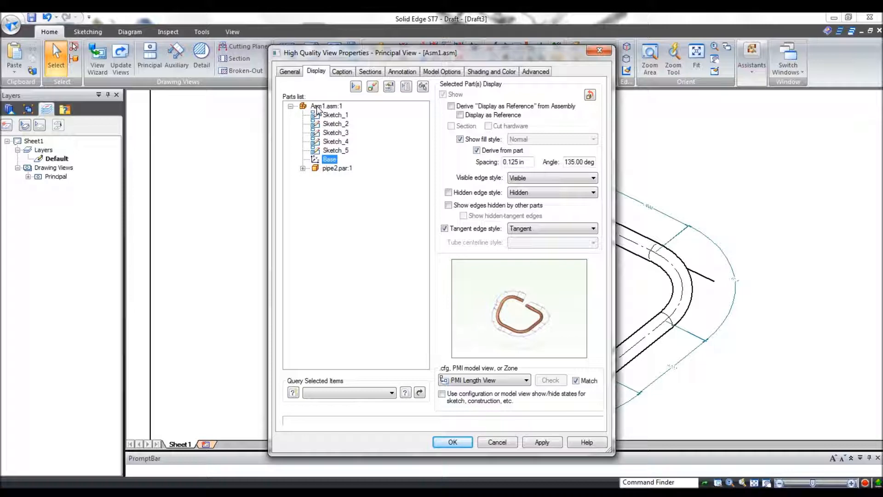
{"action": "left_click", "coordinate": [316, 107]}
{"action": "left_click", "coordinate": [452, 106]}
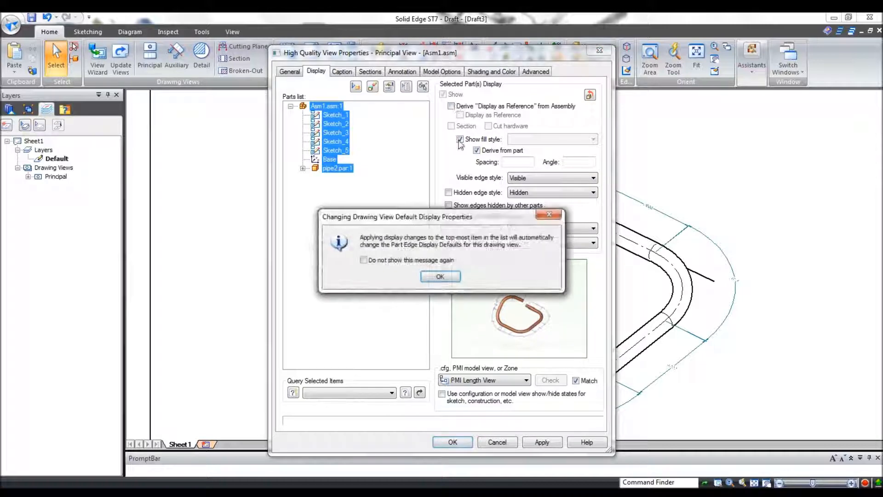
{"action": "left_click", "coordinate": [448, 276]}
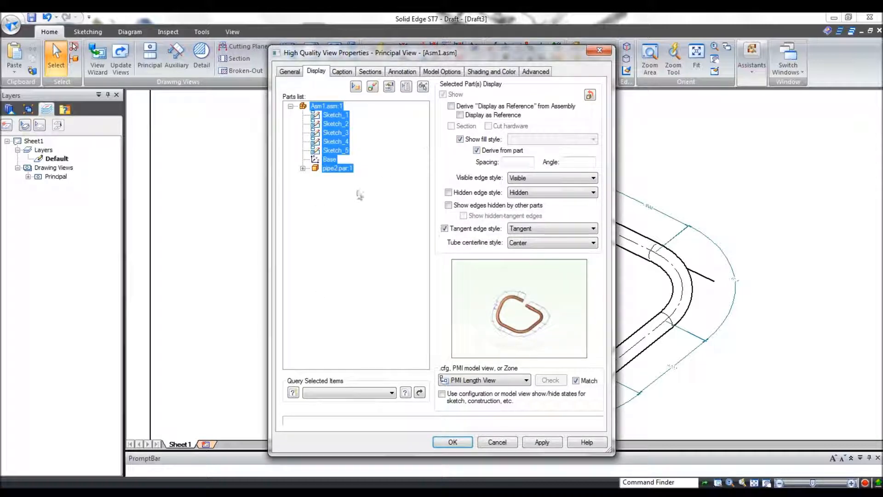
Make the view use the model view's show/hide states for sketches and construction, apply it, and update the drawing view.
{"action": "left_click", "coordinate": [303, 169]}
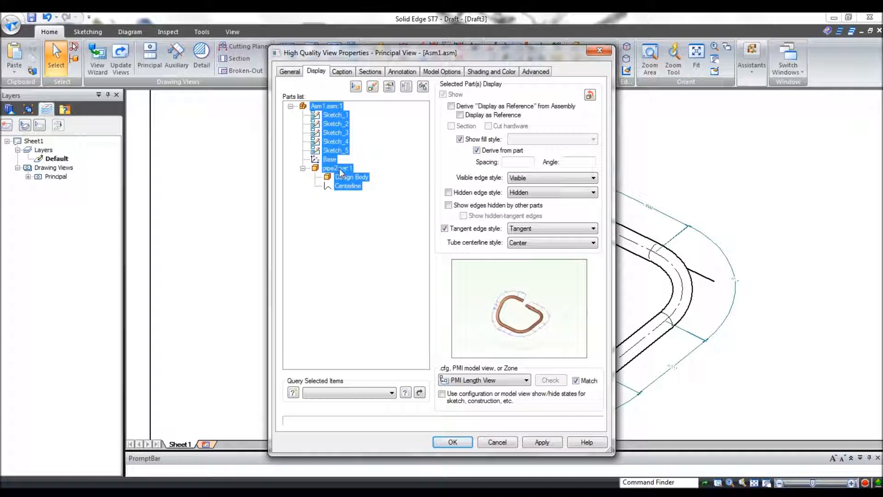
{"action": "left_click", "coordinate": [340, 168]}
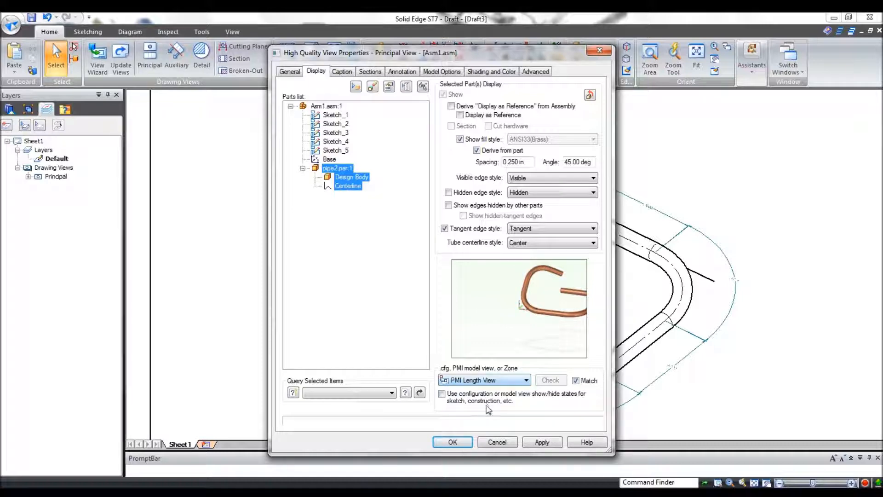
{"action": "left_click", "coordinate": [442, 394]}
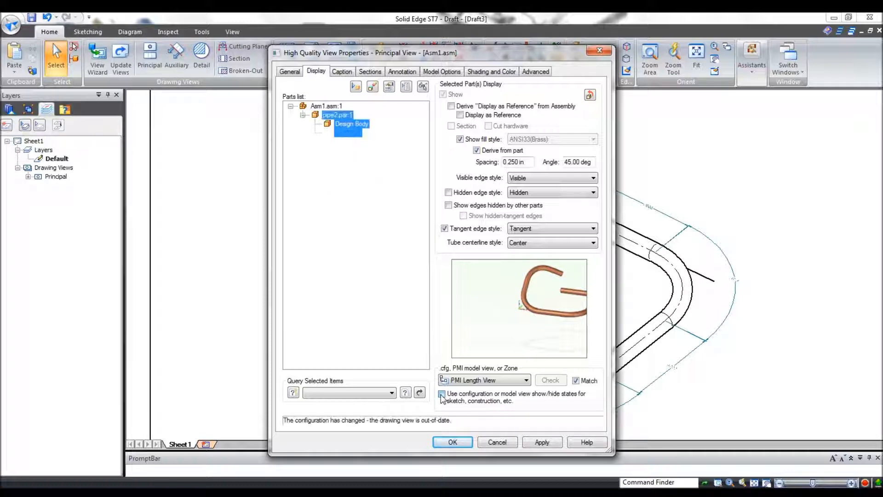
{"action": "left_click", "coordinate": [542, 443]}
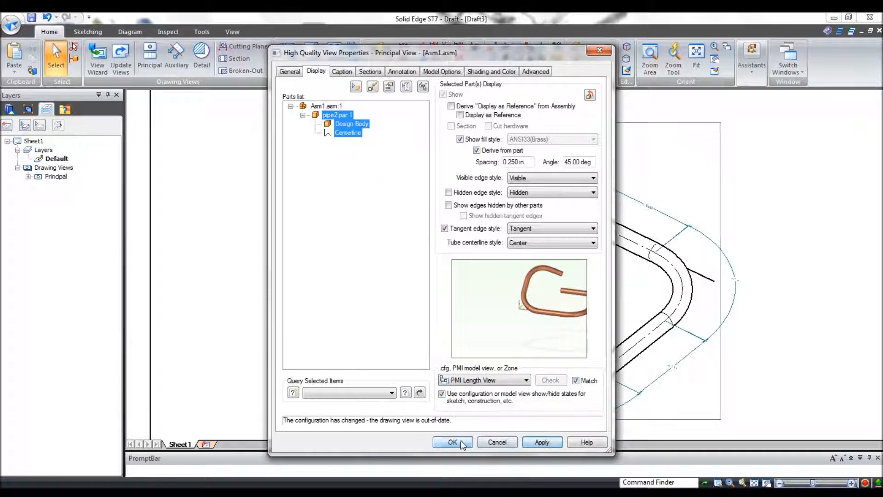
{"action": "left_click", "coordinate": [453, 442]}
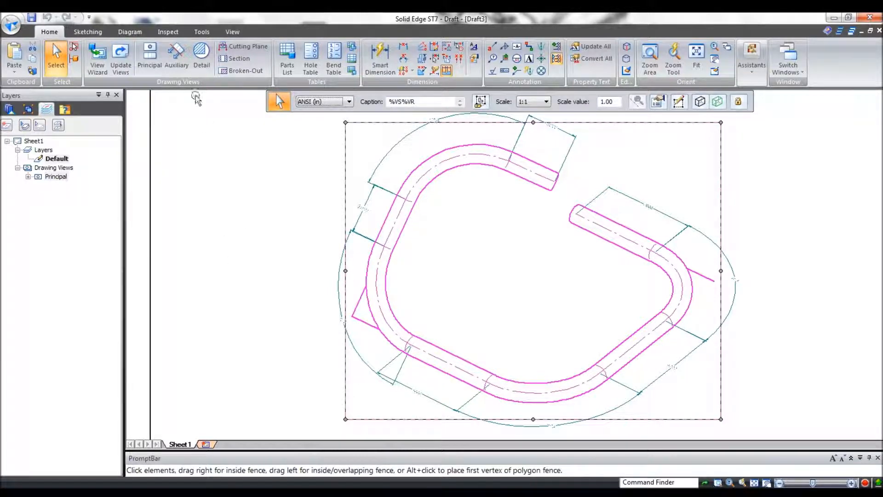
{"action": "left_click", "coordinate": [121, 58]}
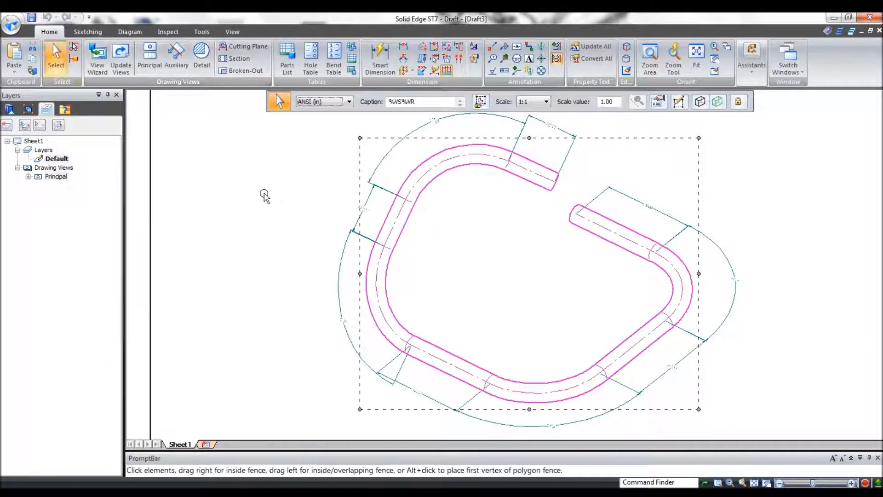
{"action": "left_click", "coordinate": [265, 196]}
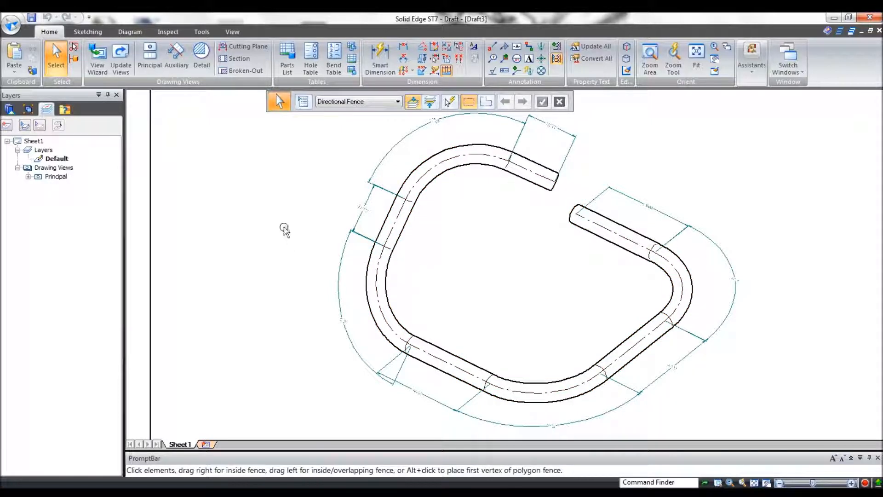
Examine the length and arc dimensions around the tube in the updated drawing view.
{"action": "scroll", "coordinate": [335, 212], "scroll_direction": "up", "scroll_amount": 5}
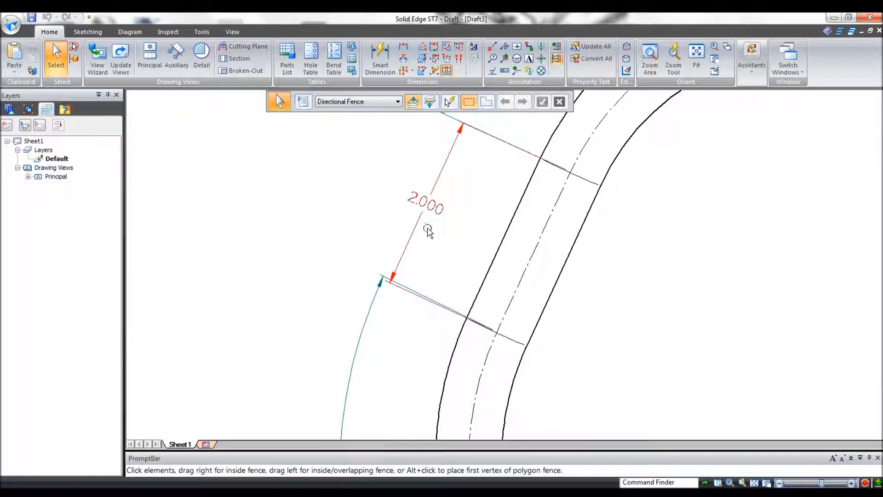
{"action": "scroll", "coordinate": [391, 356], "scroll_direction": "down", "scroll_amount": 5}
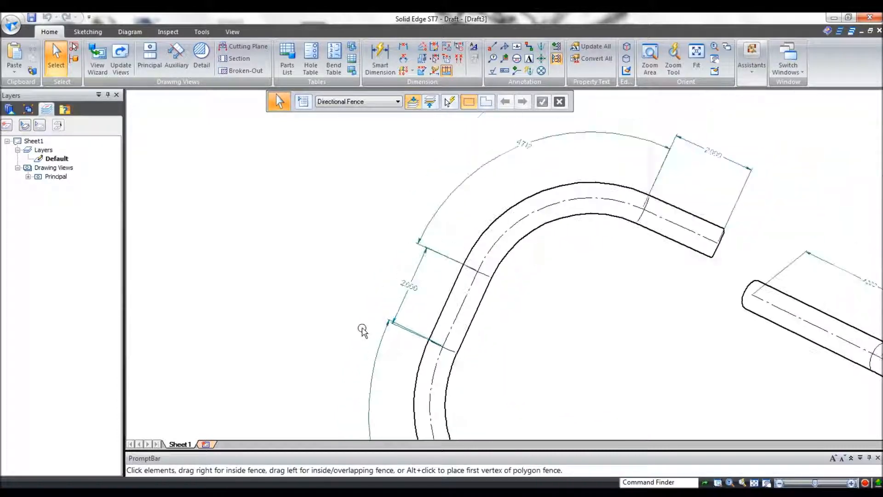
{"action": "scroll", "coordinate": [355, 322], "scroll_direction": "down", "scroll_amount": 3}
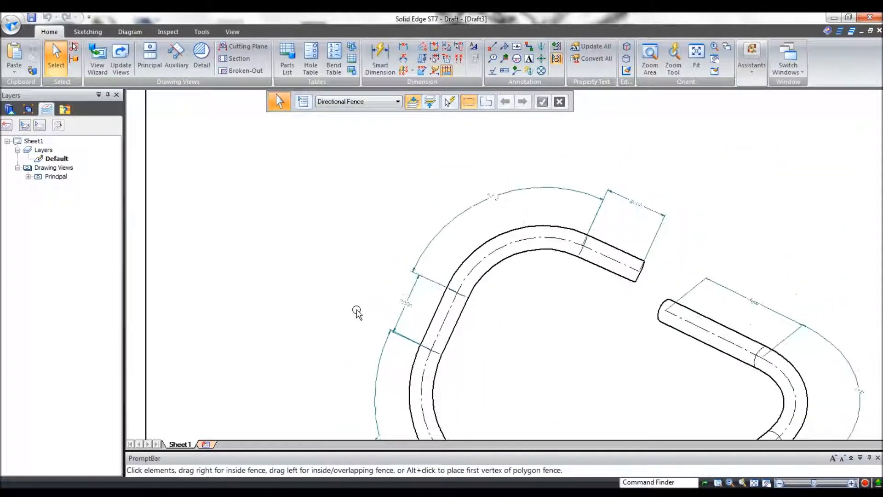
{"action": "mouse_move", "coordinate": [361, 299]}
{"action": "middle_mouse_down"}
{"action": "mouse_move", "coordinate": [357, 231]}
{"action": "mouse_move", "coordinate": [327, 192]}
{"action": "middle_mouse_up"}
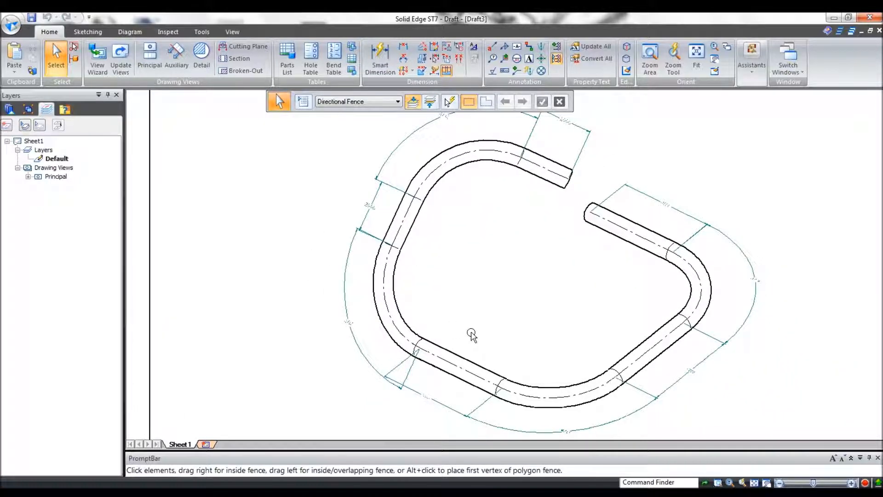
{"action": "middle_click", "coordinate": [472, 333]}
{"action": "middle_click", "coordinate": [472, 333]}
{"action": "scroll", "coordinate": [546, 319], "scroll_direction": "up", "scroll_amount": 4}
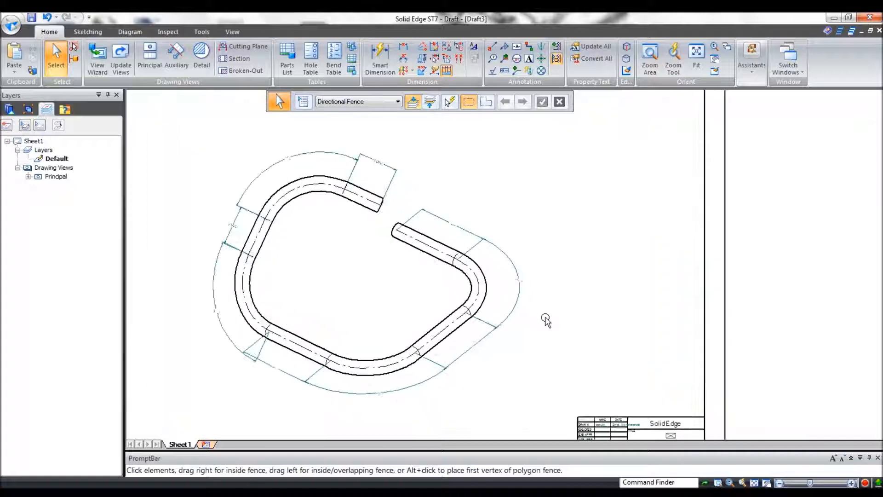
{"action": "middle_click_drag", "start_coordinate": [385, 388], "coordinate": [477, 402]}
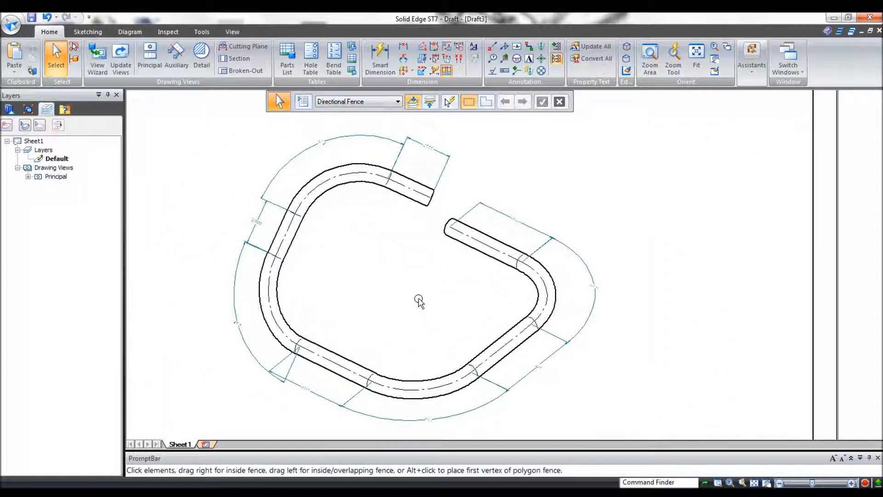